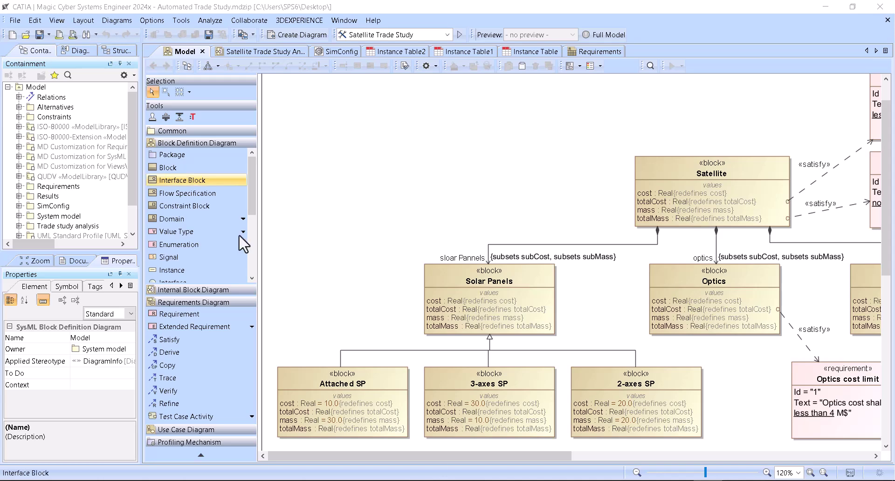
# Locate the Optics block in the containment tree and open Instance Table1 listing optics0–optics5
pyautogui.moveTo(460, 455)
pyautogui.mouseDown()
pyautogui.moveTo(498, 455)
pyautogui.moveTo(473, 472)
pyautogui.moveTo(458, 457)
pyautogui.mouseUp()
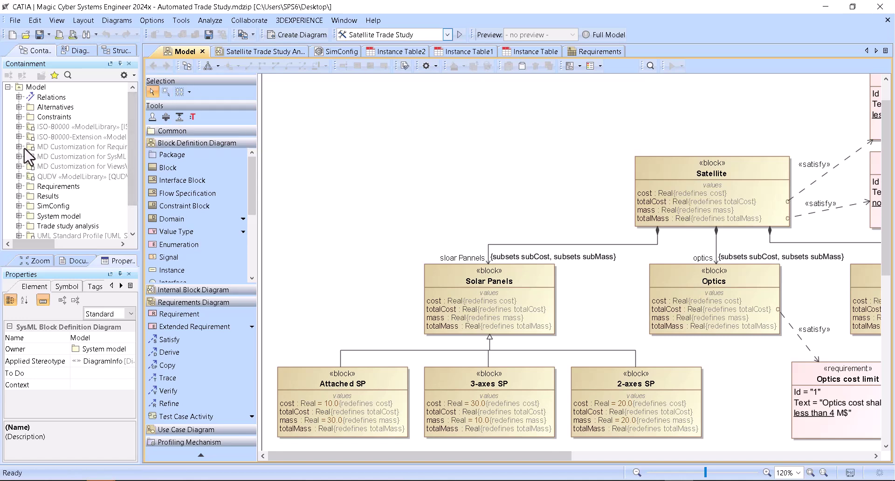
pyautogui.rightClick(738, 281)
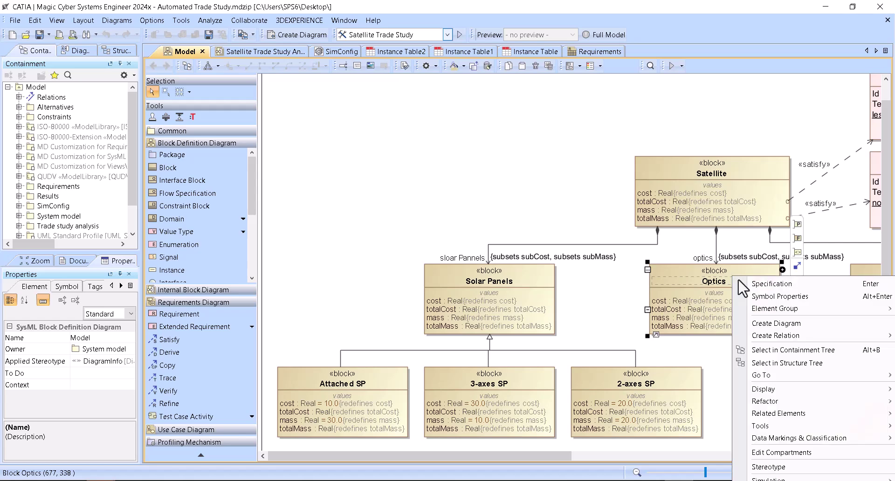
pyautogui.click(792, 349)
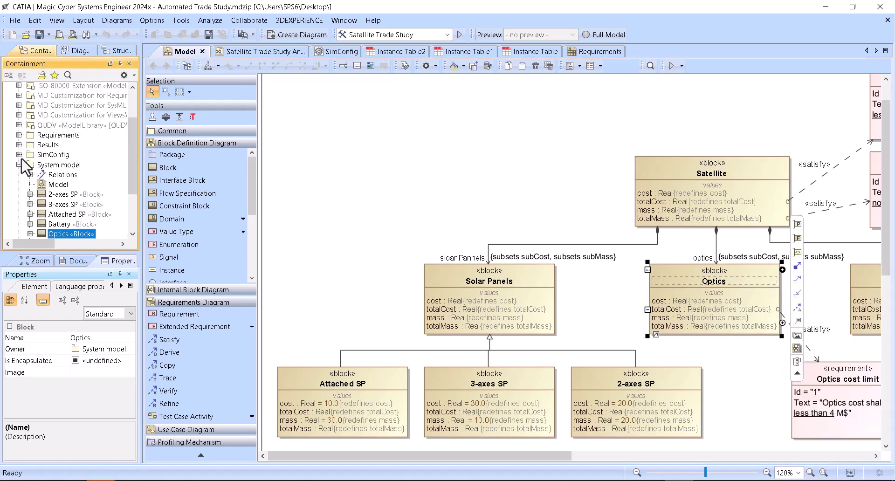
pyautogui.scroll(-2, 17, 148)
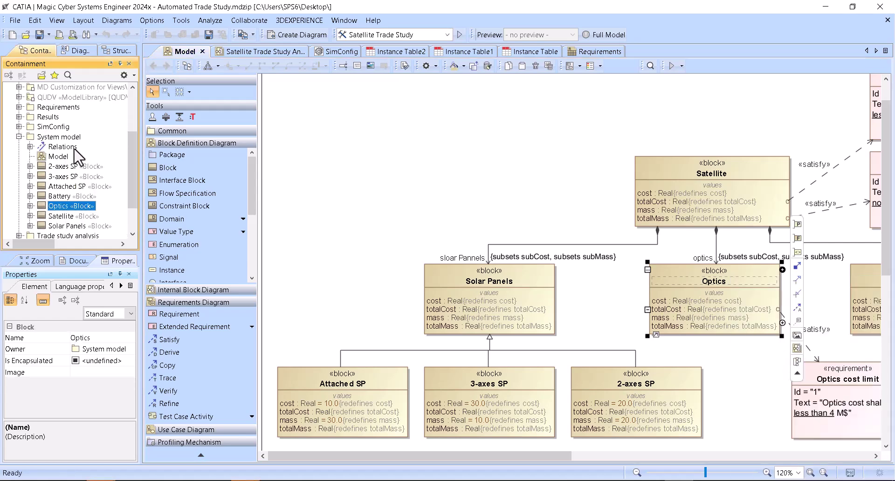
pyautogui.click(19, 97)
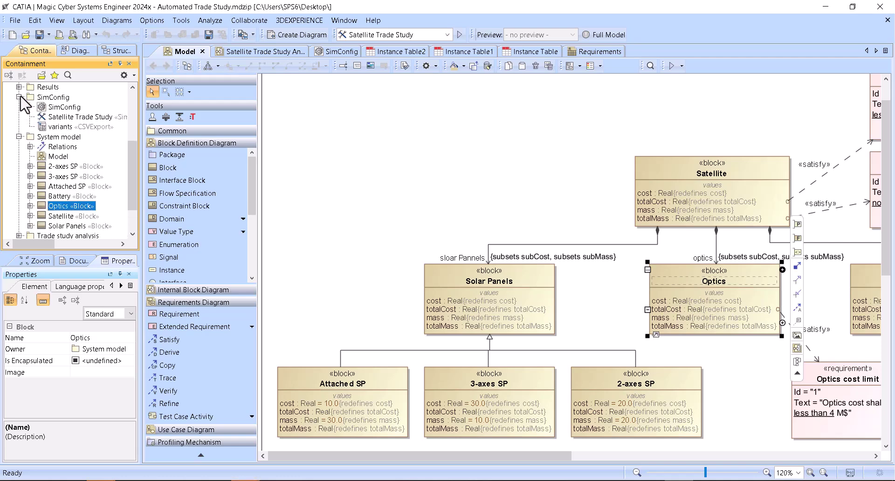
pyautogui.click(19, 97)
pyautogui.click(462, 53)
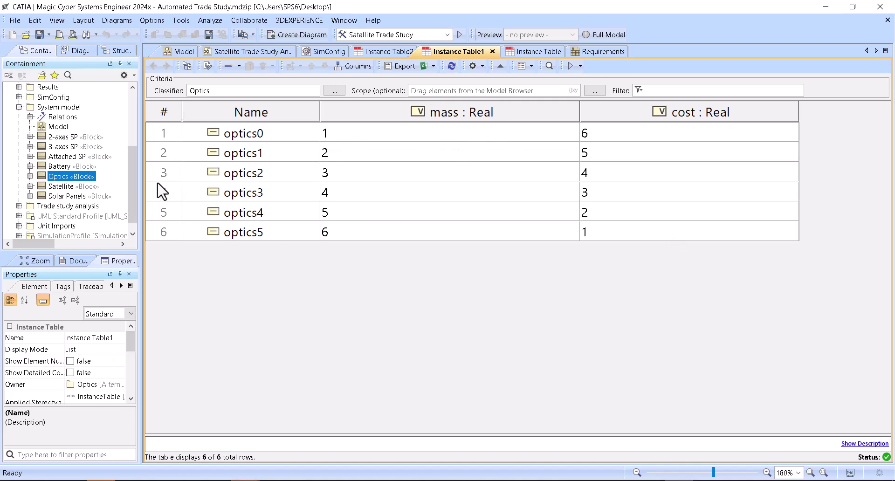
# Expand Optics to show cost, totalCost, mass and totalMass, then view the Battery instance table
pyautogui.click(33, 177)
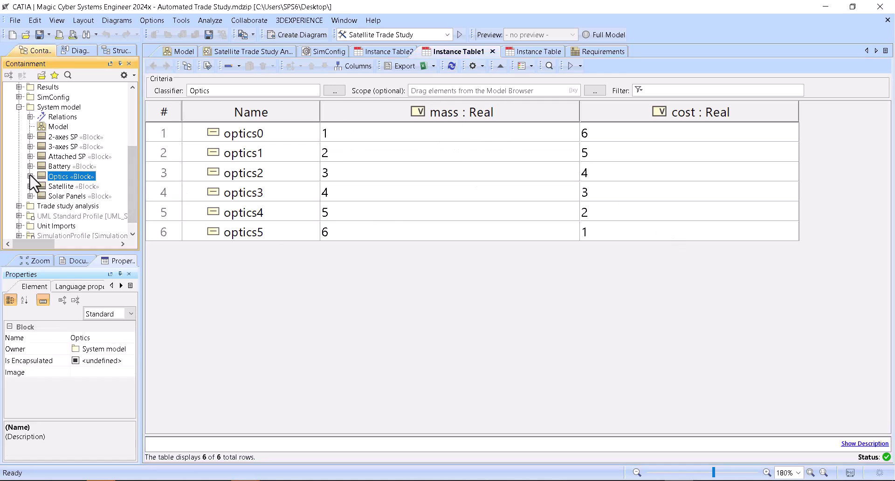
pyautogui.click(30, 176)
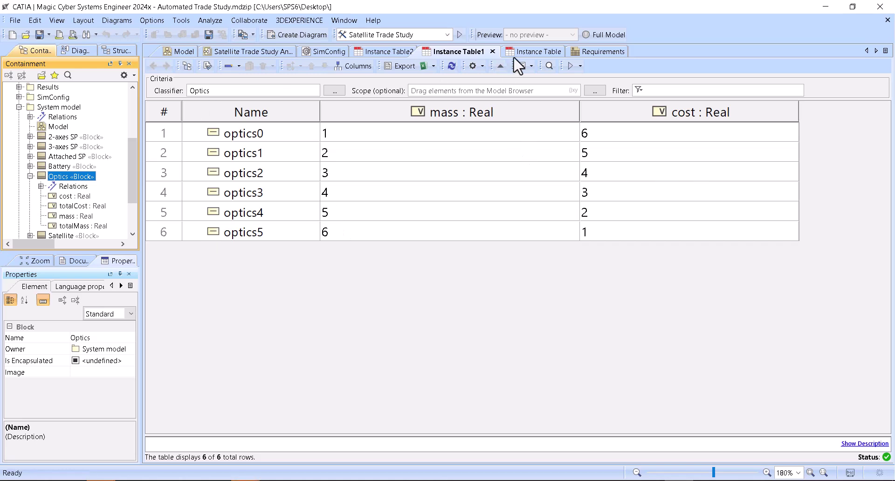
pyautogui.click(538, 53)
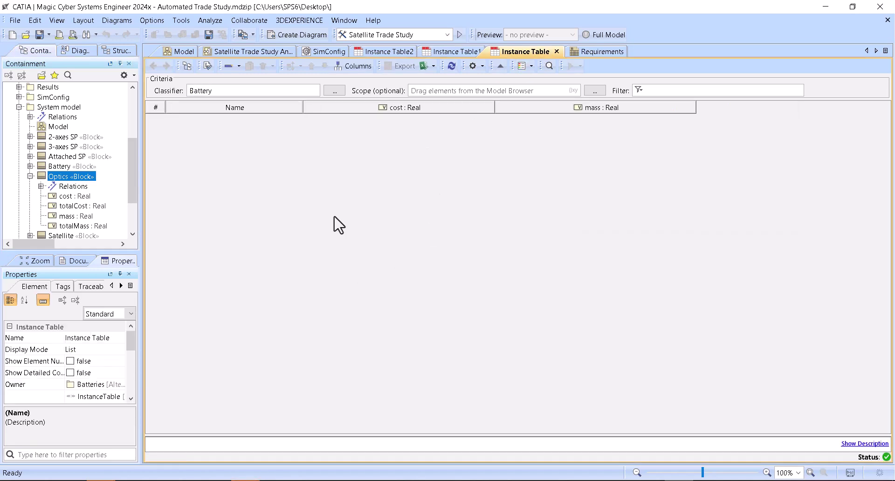
# Locate the Battery instance table in the containment tree and expand the Optics alternatives folder
pyautogui.rightClick(349, 137)
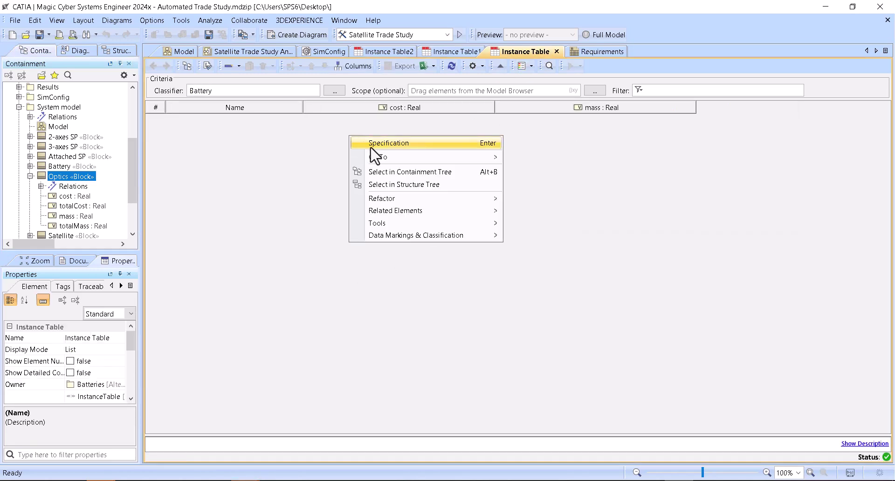
pyautogui.click(394, 172)
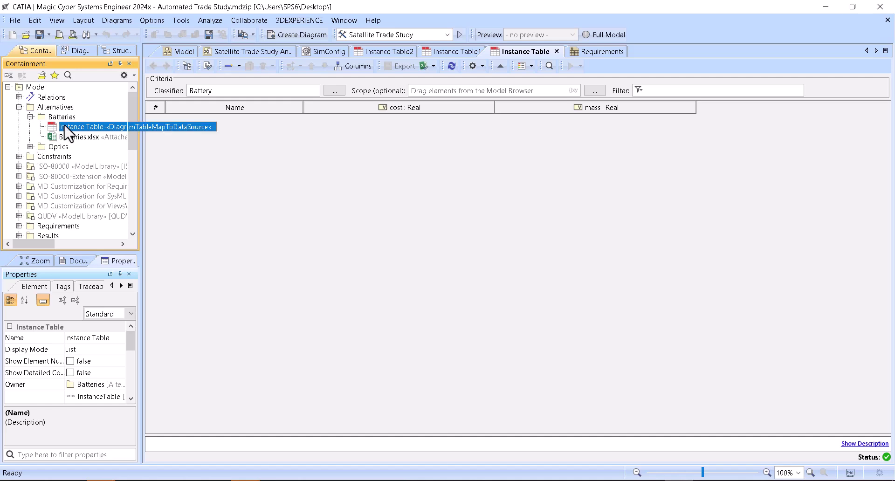
pyautogui.click(30, 147)
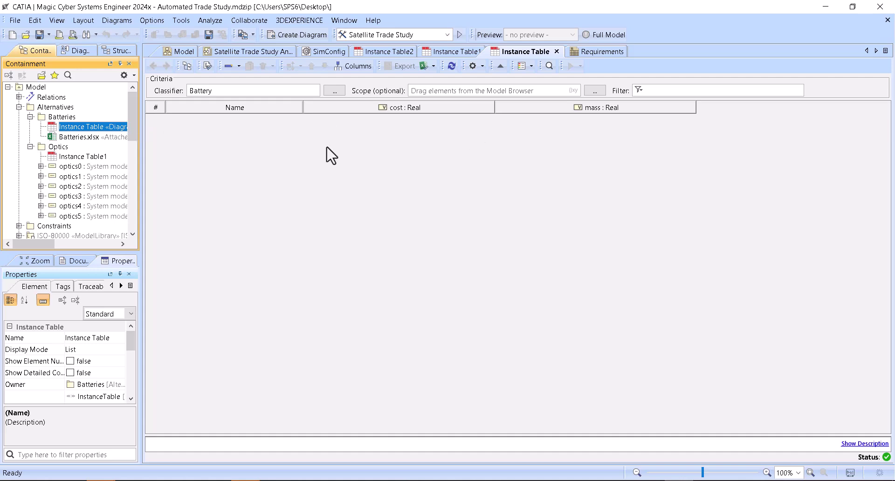
# Check the Excel sync options without changing them, then return to the Satellite diagram and select Optics
pyautogui.click(433, 66)
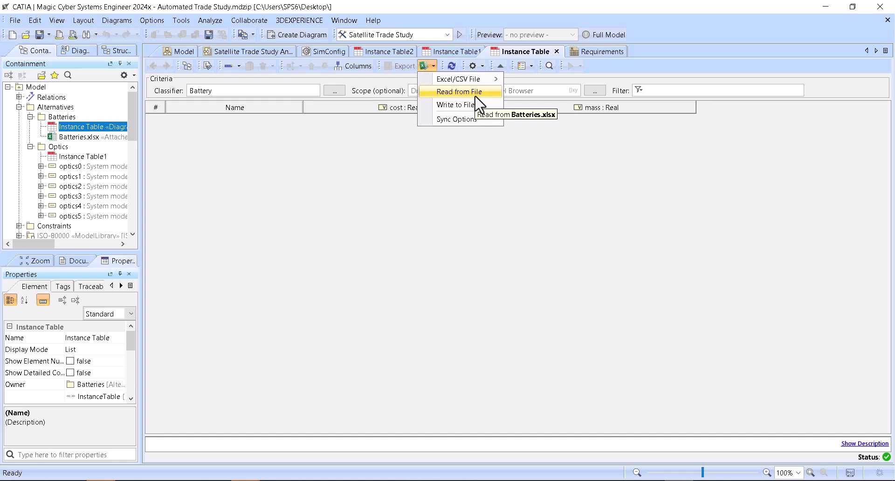
pyautogui.click(402, 213)
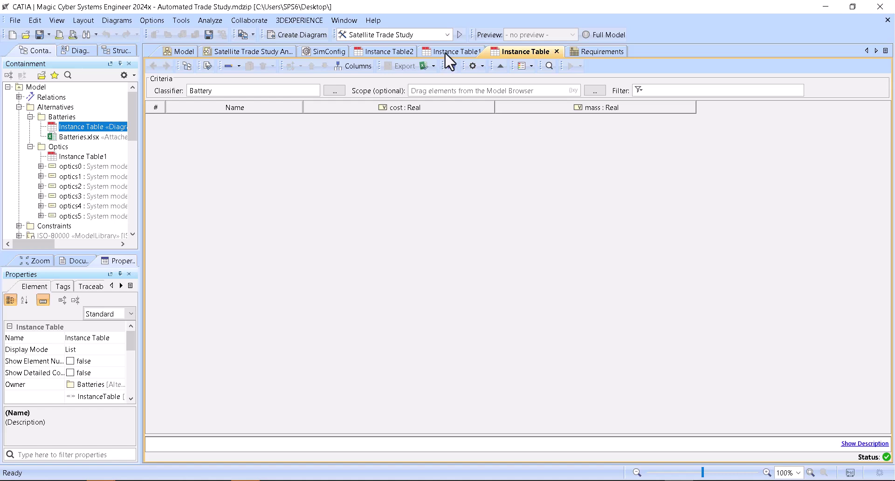
pyautogui.click(167, 54)
pyautogui.click(661, 312)
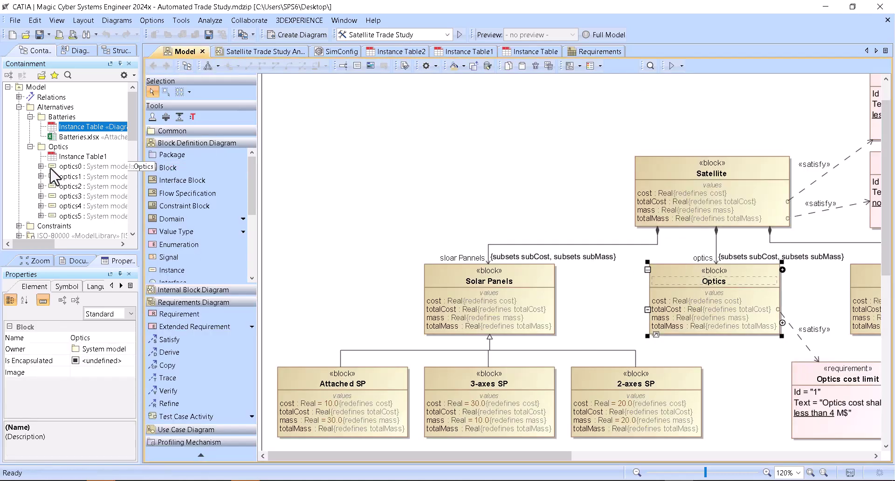
pyautogui.scroll(-8, 79, 189)
pyautogui.scroll(8, 80, 189)
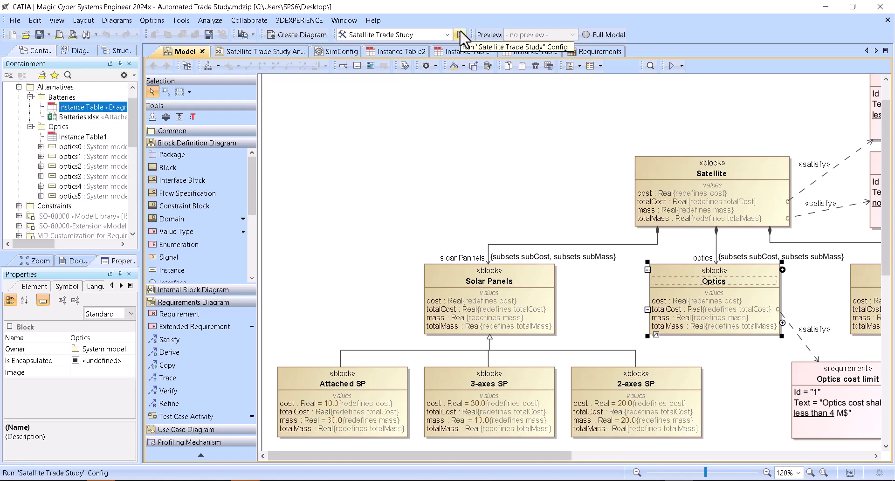
pyautogui.moveTo(453, 454)
pyautogui.mouseDown()
pyautogui.moveTo(617, 454)
pyautogui.moveTo(436, 455)
pyautogui.moveTo(469, 460)
pyautogui.mouseUp()
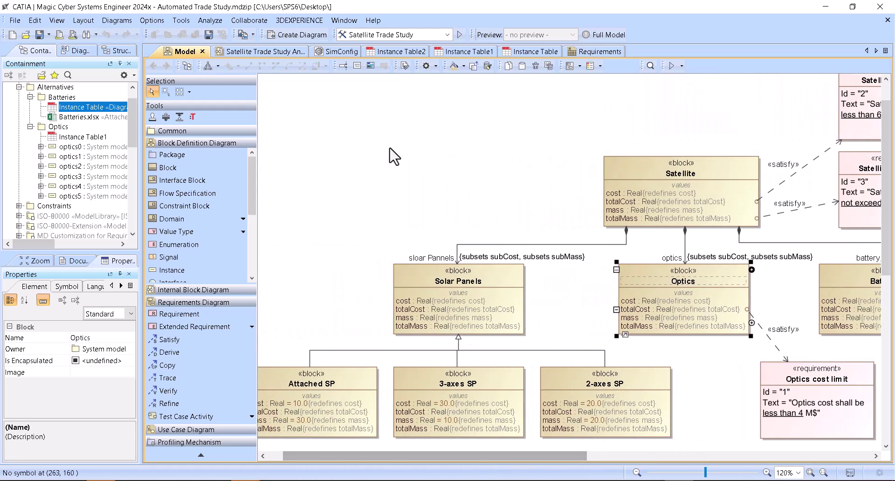
# In the SimConfig diagram, move the variants «CSVExport» shape up and to the left
pyautogui.click(339, 52)
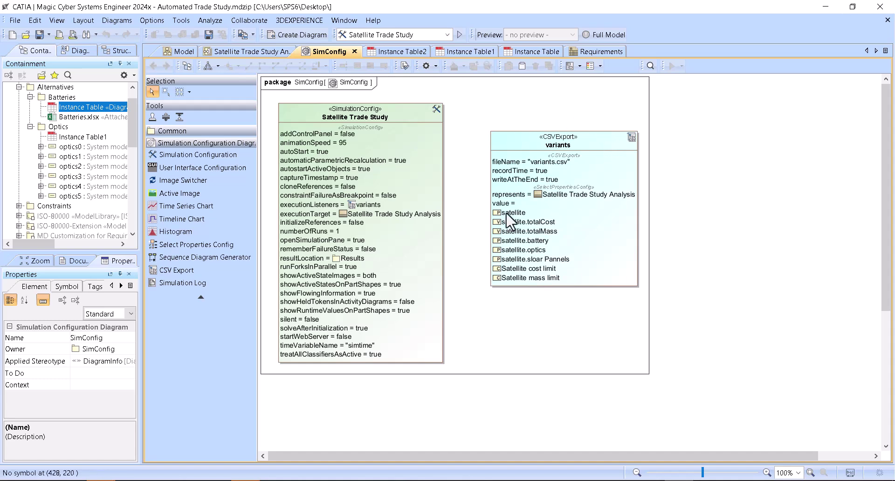
pyautogui.moveTo(579, 142); pyautogui.dragTo(552, 111)
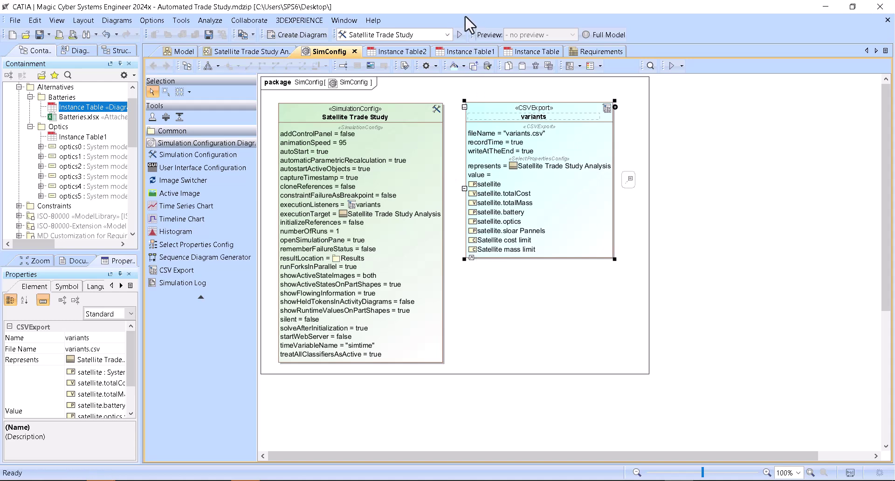
# Run the Satellite Trade Study over all 90 alternatives and review the console output
pyautogui.click(460, 35)
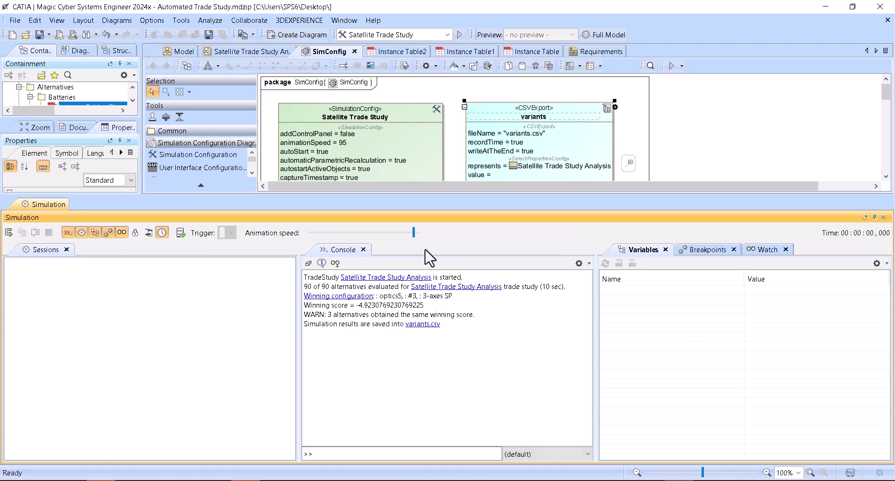
pyautogui.click(423, 327)
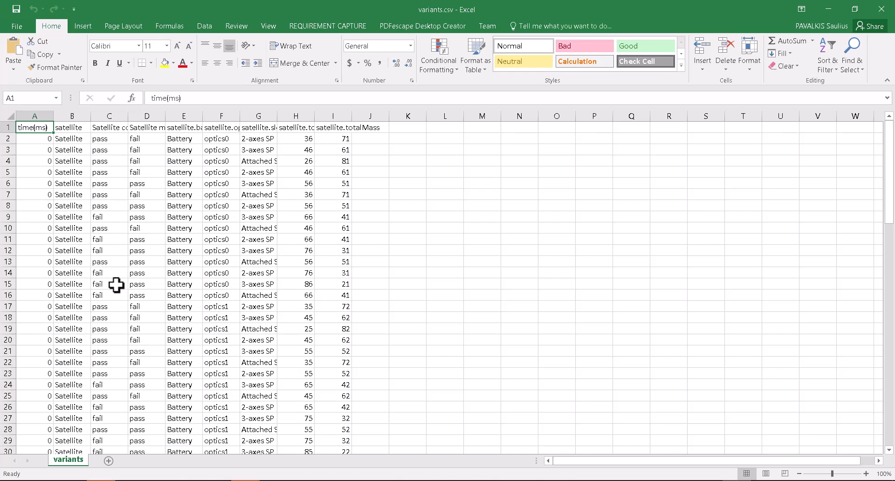
# Review the pass/fail limit columns in variants.csv, then close Excel
pyautogui.scroll(-5, 117, 287)
pyautogui.scroll(-15, 117, 287)
pyautogui.scroll(20, 124, 293)
pyautogui.scroll(-16, 248, 295)
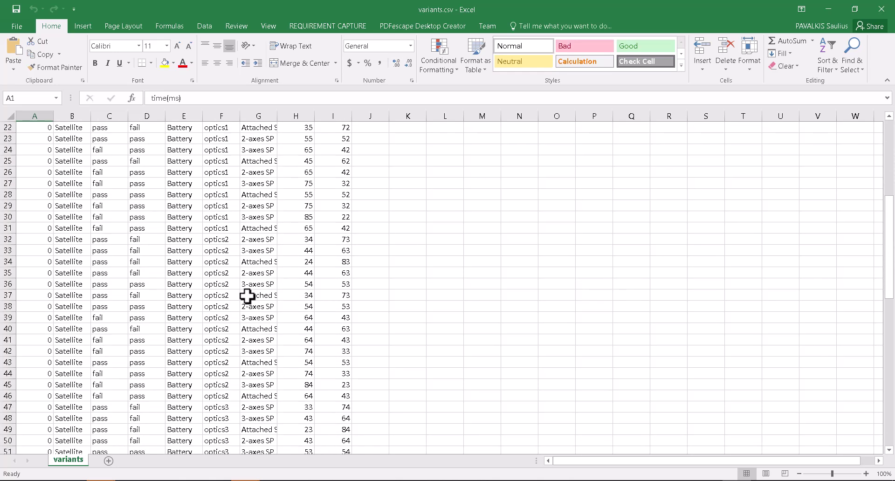
pyautogui.scroll(-9, 248, 295)
pyautogui.scroll(20, 247, 295)
pyautogui.scroll(3, 248, 296)
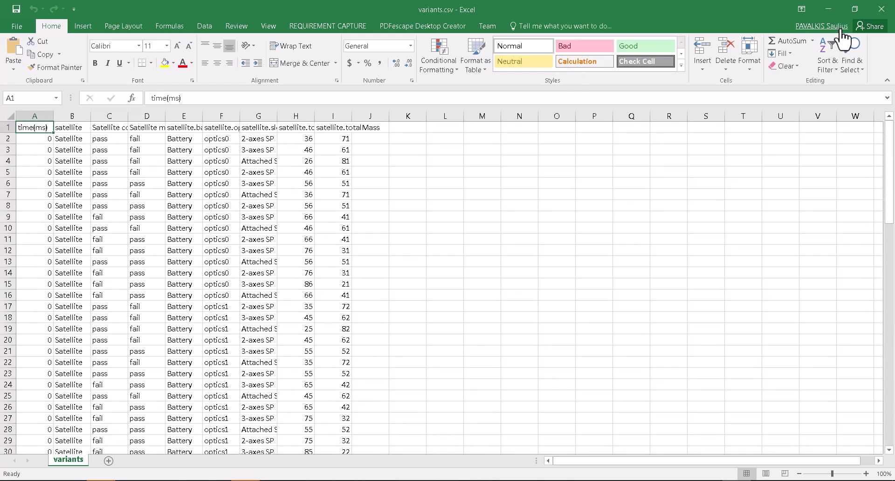
pyautogui.click(881, 8)
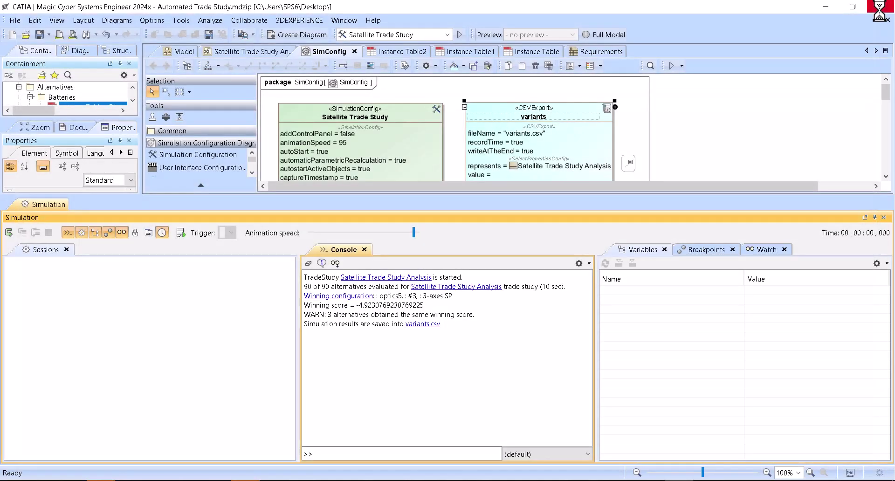
# Close the simulation panel and reroute the Satellite mass-limit binding to totalMass in the trade study diagram
pyautogui.click(884, 217)
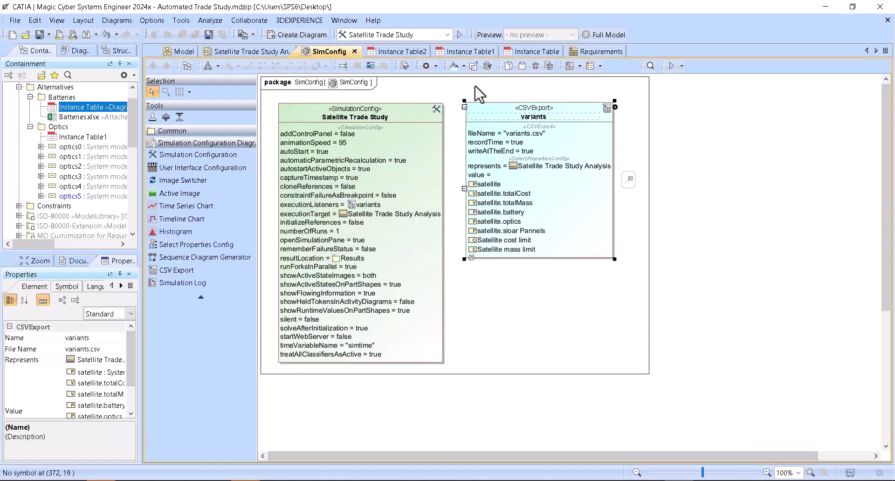
pyautogui.click(209, 50)
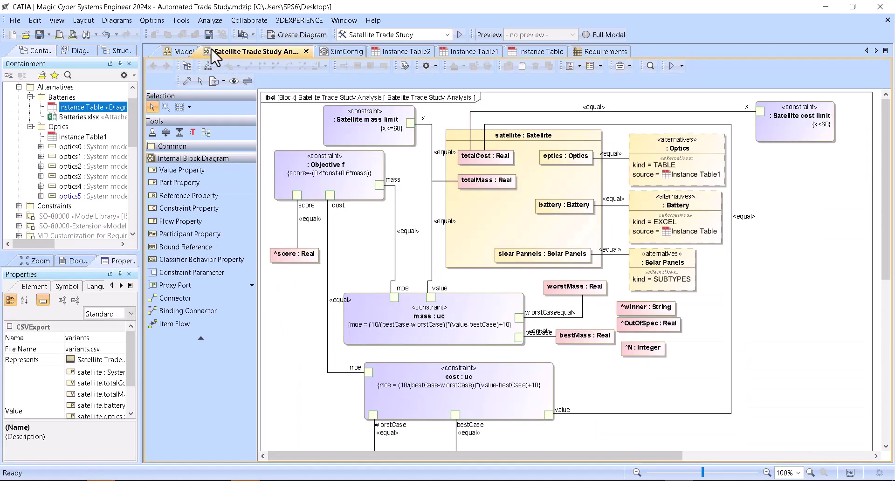
pyautogui.click(375, 136)
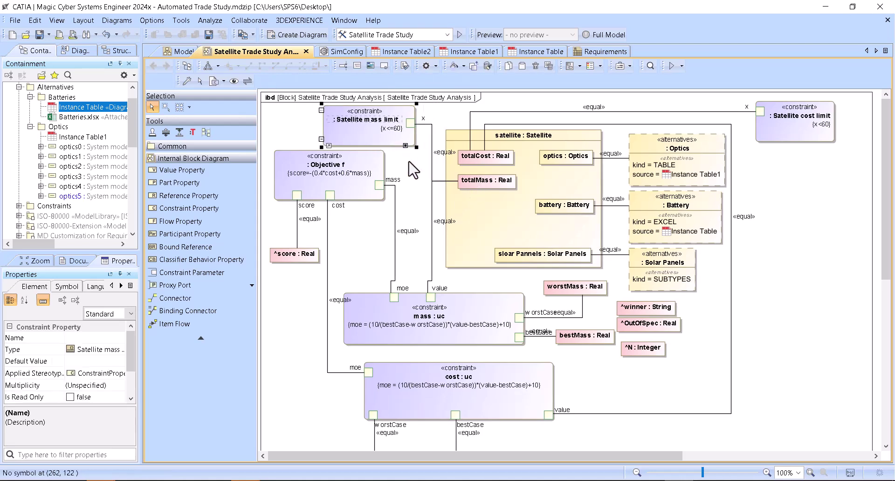
pyautogui.click(432, 177)
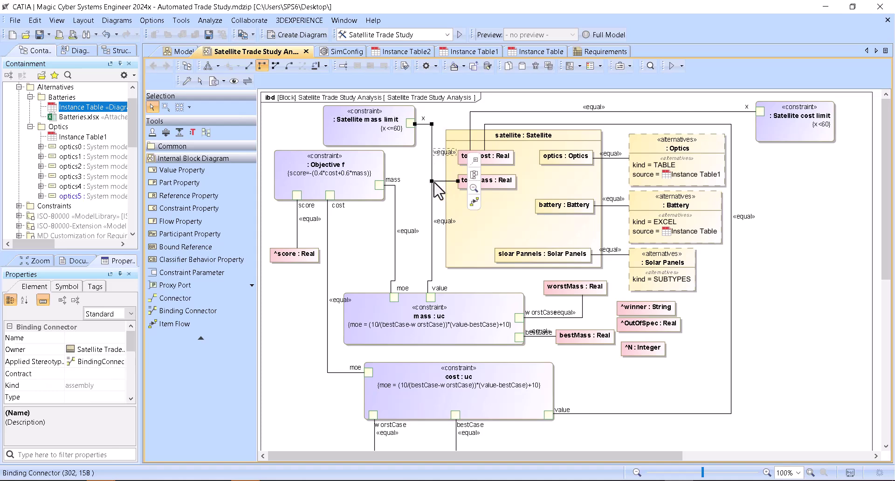
pyautogui.click(424, 194)
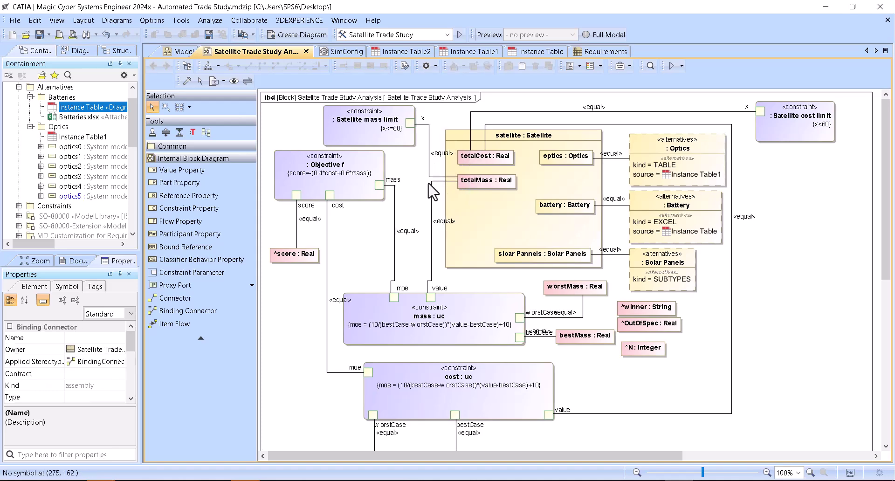
pyautogui.click(465, 160)
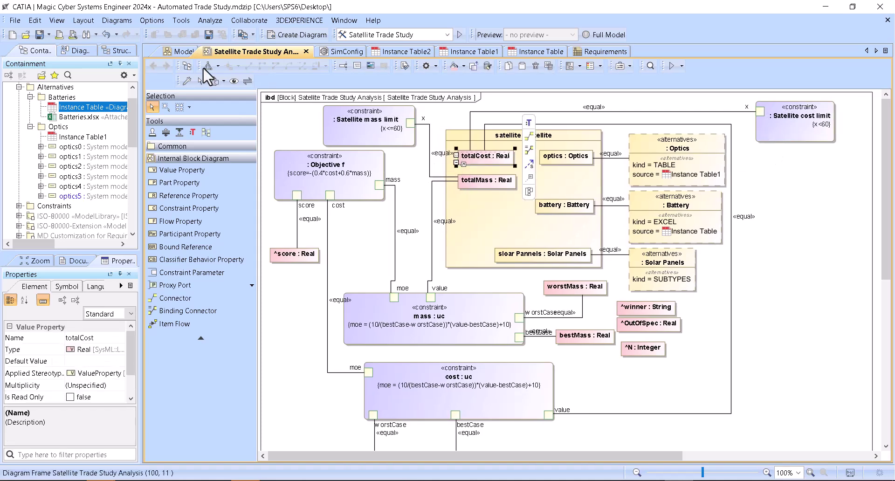
# Switch to the Model diagram and scroll to the satellite cost and mass limit requirements
pyautogui.click(183, 54)
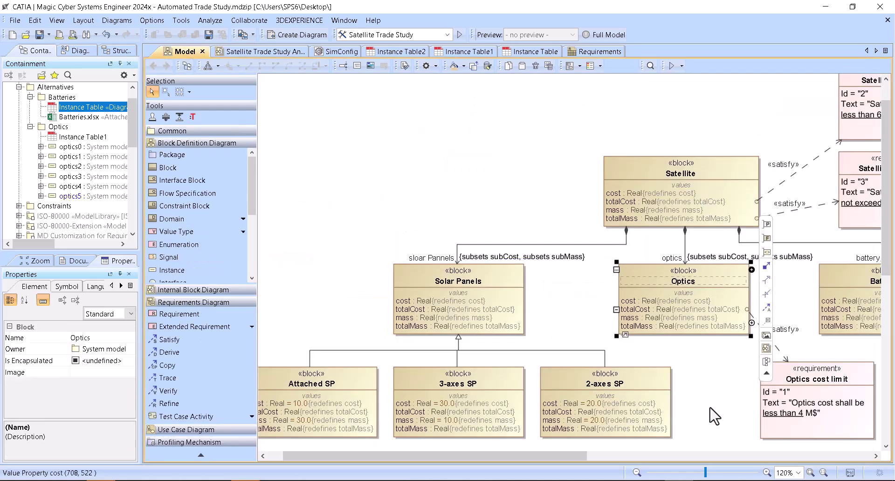
pyautogui.moveTo(589, 454); pyautogui.dragTo(675, 452)
pyautogui.scroll(1, 708, 237)
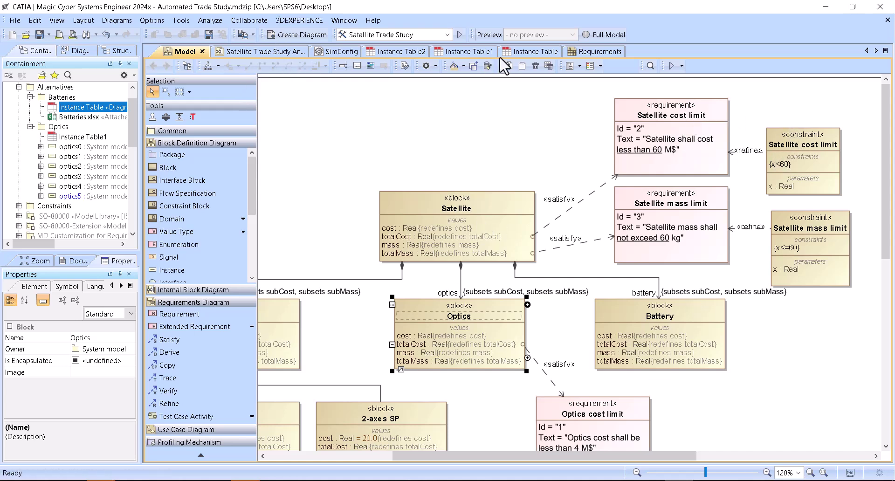
# Open the variants CSV export specification from the SimConfig diagram
pyautogui.click(330, 51)
pyautogui.click(536, 120)
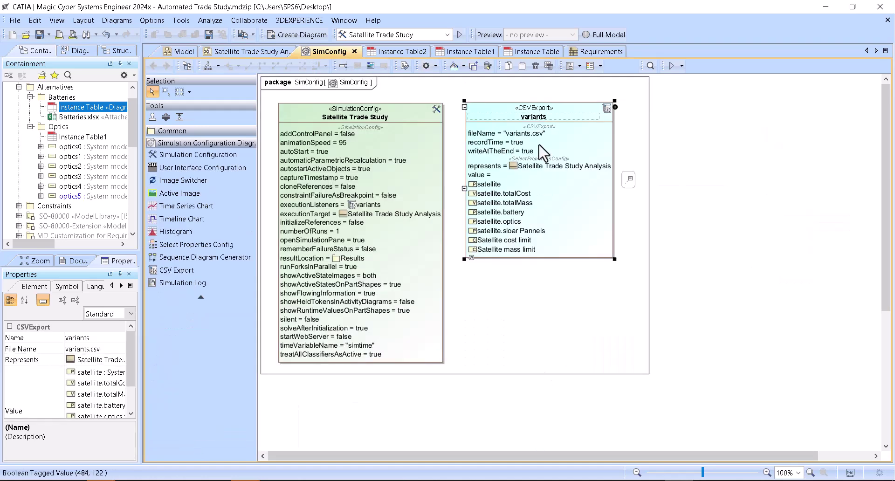
pyautogui.doubleClick(494, 122)
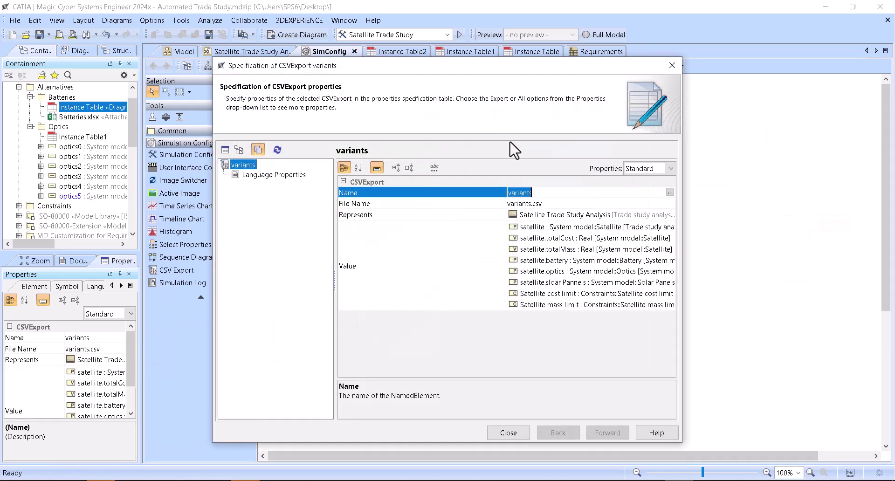
# Add the Satellite cost limit and mass limit constraints to the exported values and close the specification
pyautogui.click(648, 231)
pyautogui.click(670, 226)
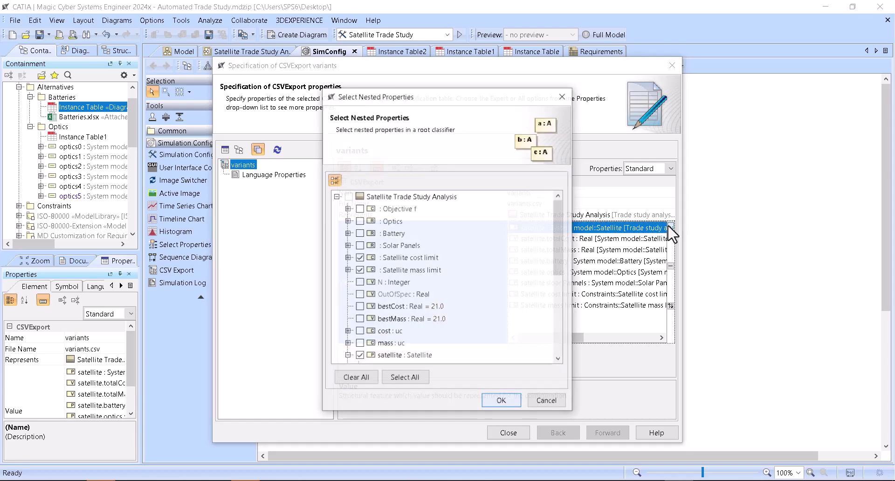
pyautogui.click(347, 270)
pyautogui.click(347, 258)
pyautogui.scroll(-3, 394, 281)
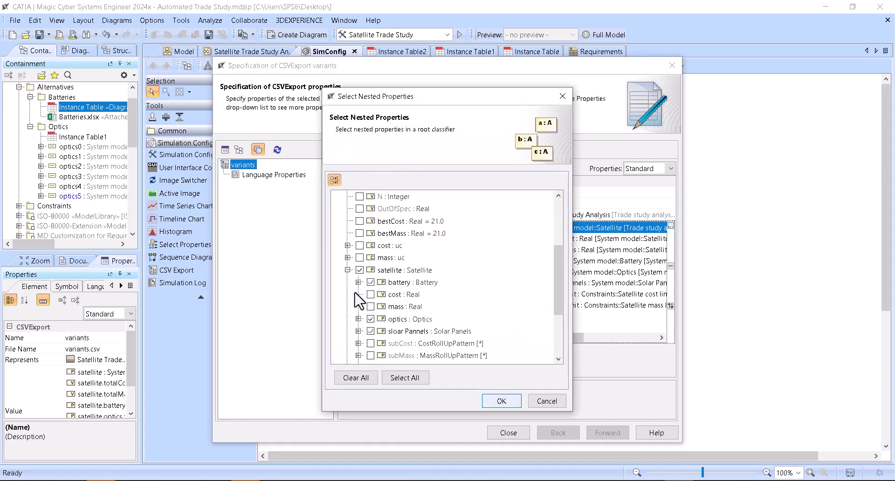
pyautogui.scroll(-1, 382, 295)
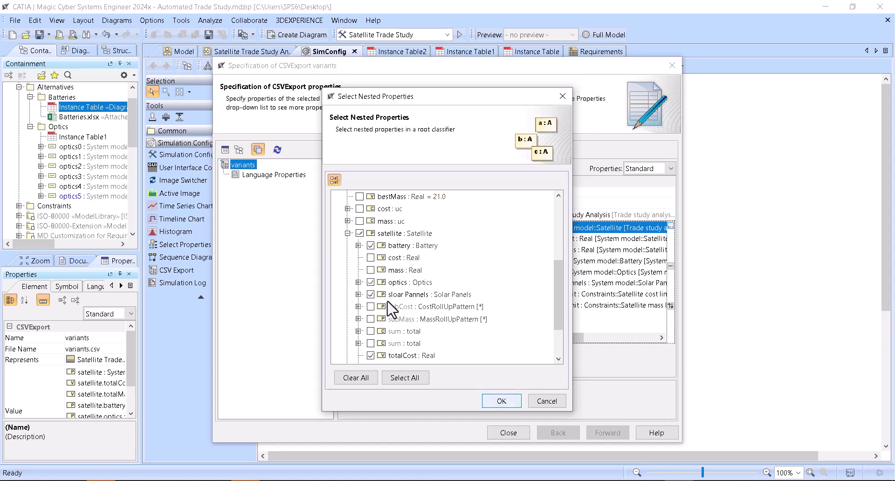
pyautogui.scroll(2, 390, 261)
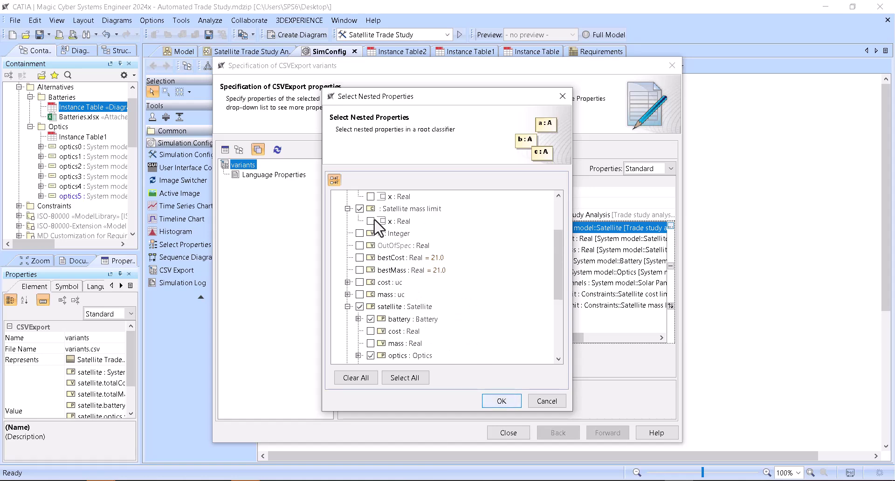
pyautogui.scroll(3, 380, 256)
pyautogui.click(501, 401)
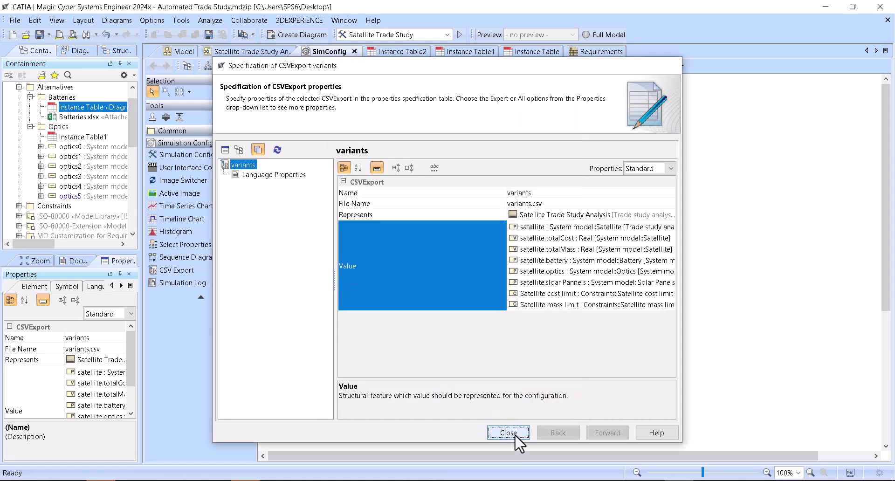
pyautogui.click(508, 432)
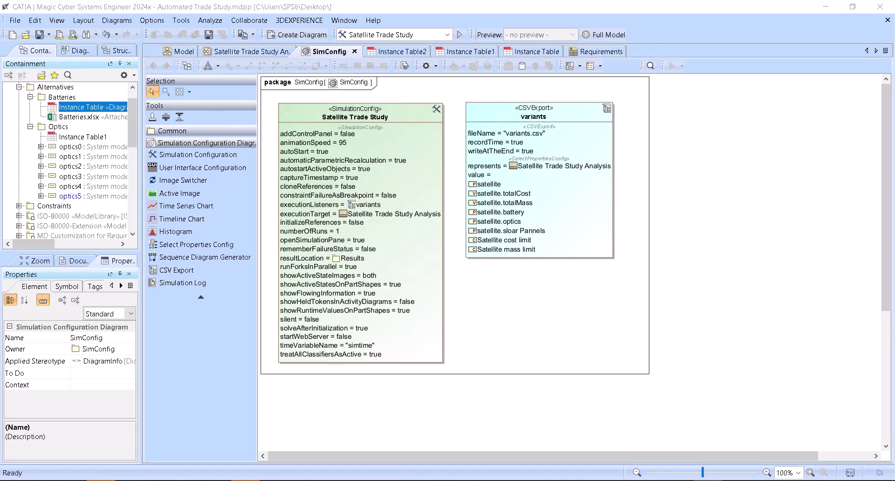
pyautogui.click(72, 480)
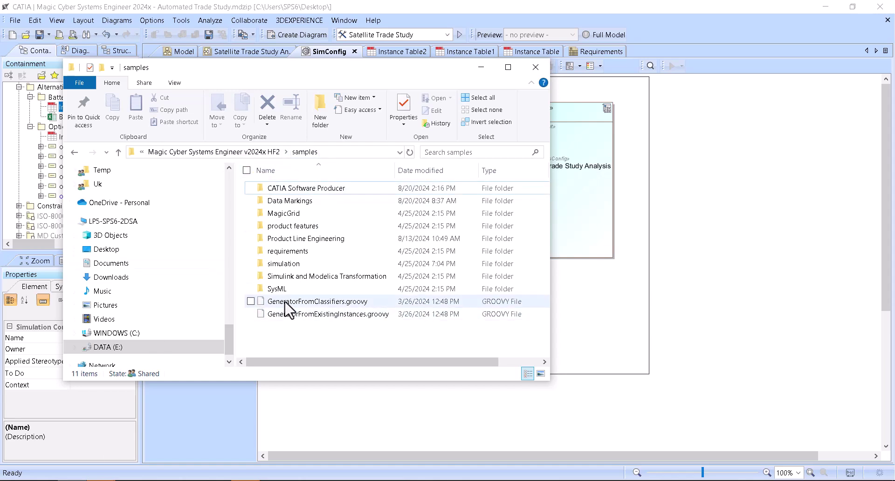
pyautogui.moveTo(395, 170); pyautogui.dragTo(417, 170)
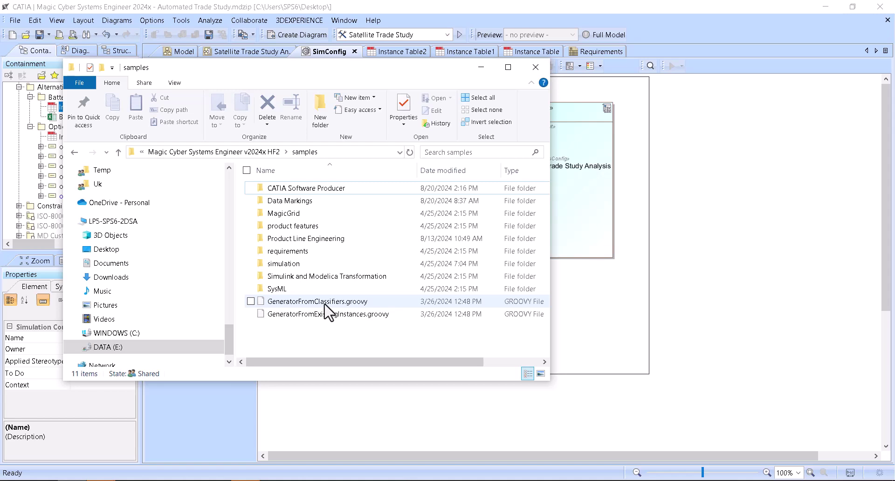
pyautogui.click(362, 7)
pyautogui.scroll(1, 7, 100)
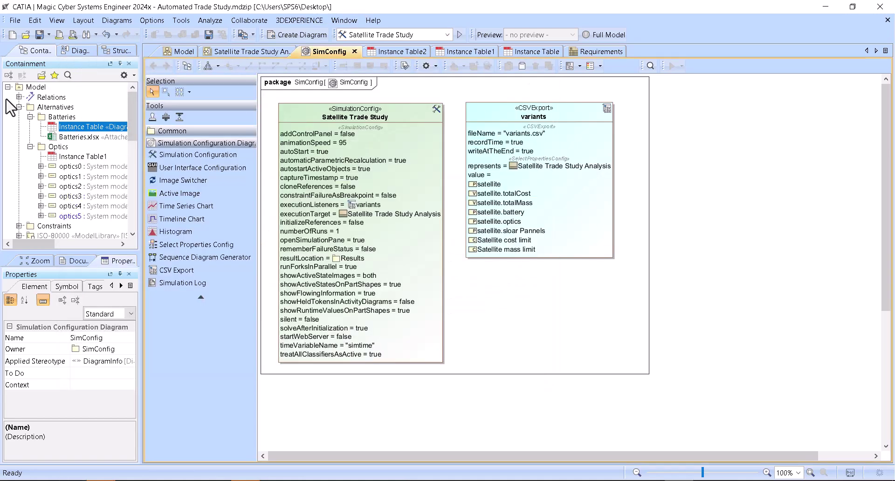
# Collapse the Constraints and Alternatives packages and select the Model root
pyautogui.click(18, 225)
pyautogui.click(19, 215)
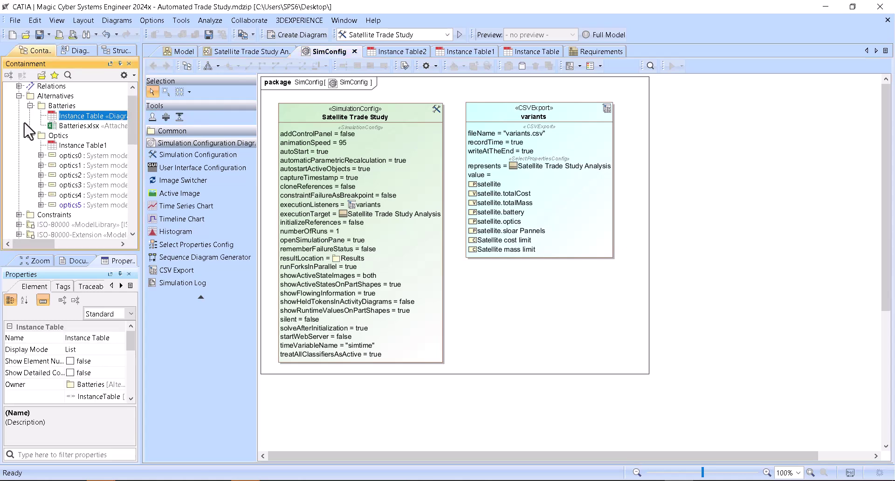
pyautogui.click(19, 95)
pyautogui.click(32, 87)
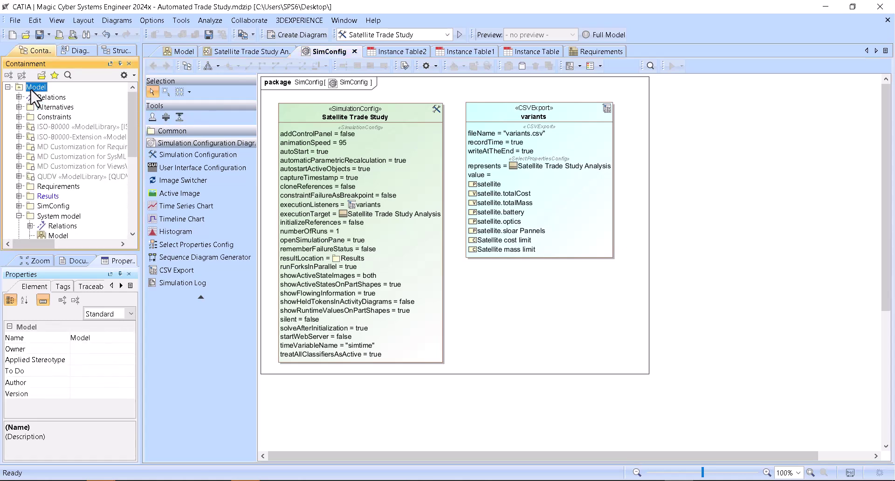
# Create a new package named 'System configs' under Model and select it
pyautogui.rightClick(32, 88)
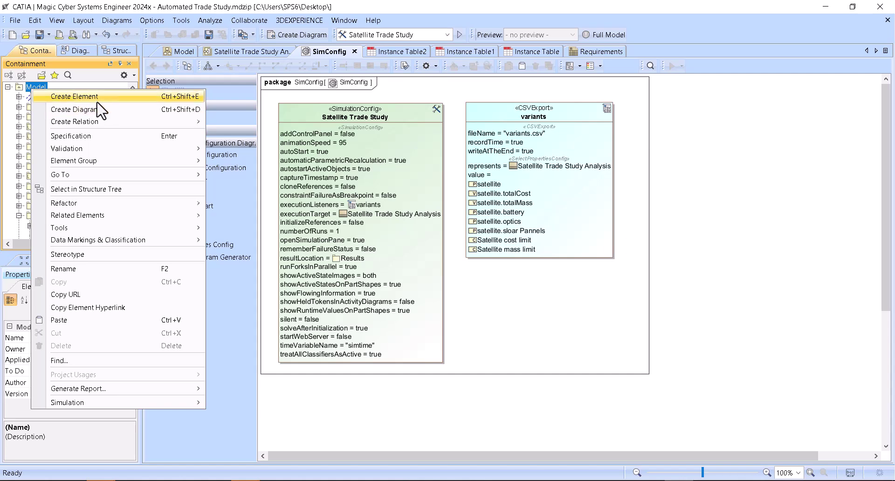
pyautogui.click(92, 97)
pyautogui.click(67, 134)
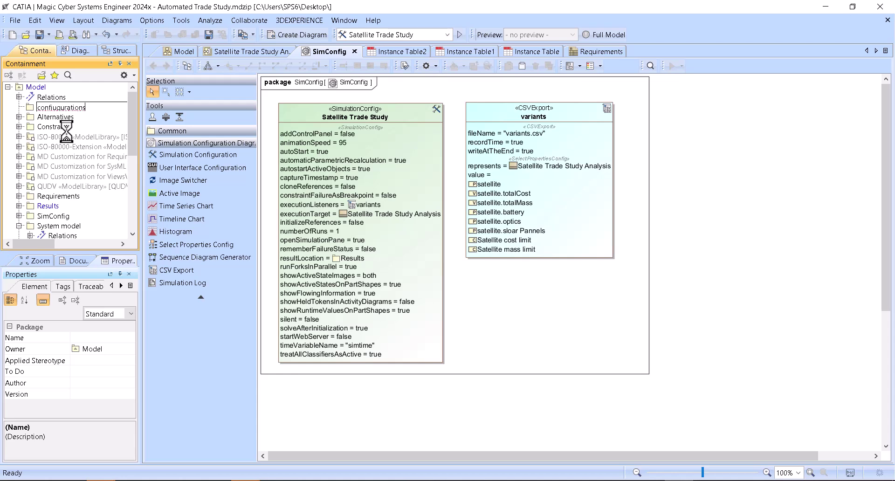
pyautogui.hotkey('ctrl', 'a')
pyautogui.write('con')
pyautogui.press('Return')
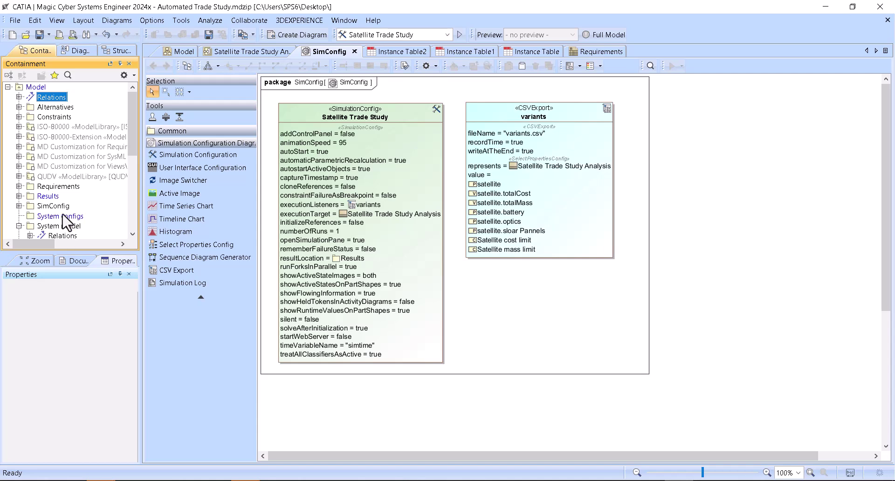
pyautogui.click(81, 217)
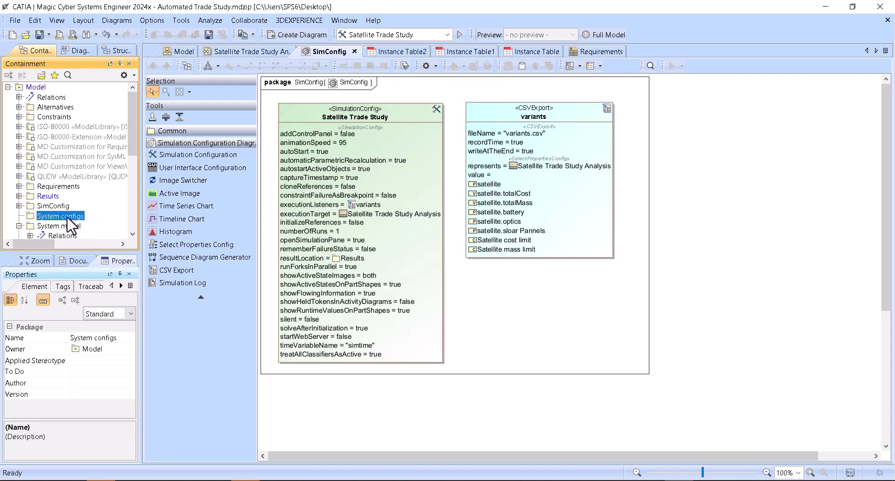
pyautogui.click(297, 38)
# Create Instance Table3 in System configs with Satellite as its classifier
pyautogui.doubleClick(462, 140)
pyautogui.scroll(-6, 98, 196)
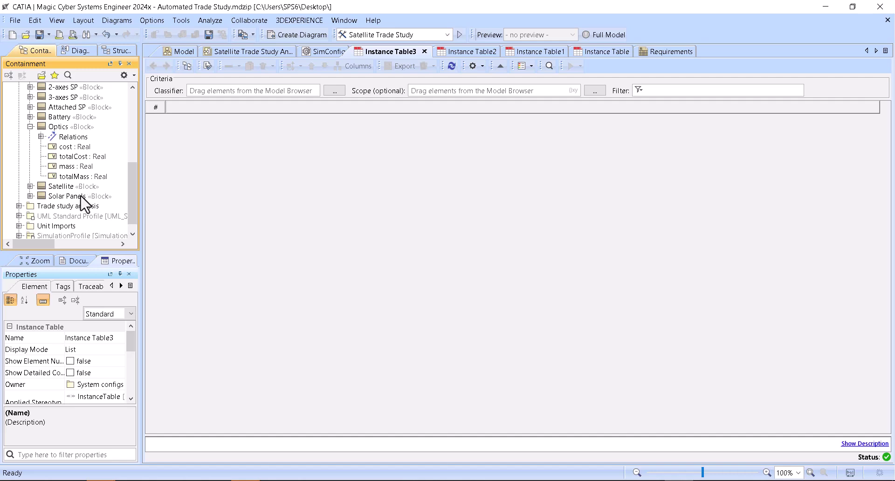
pyautogui.moveTo(61, 187); pyautogui.dragTo(210, 90)
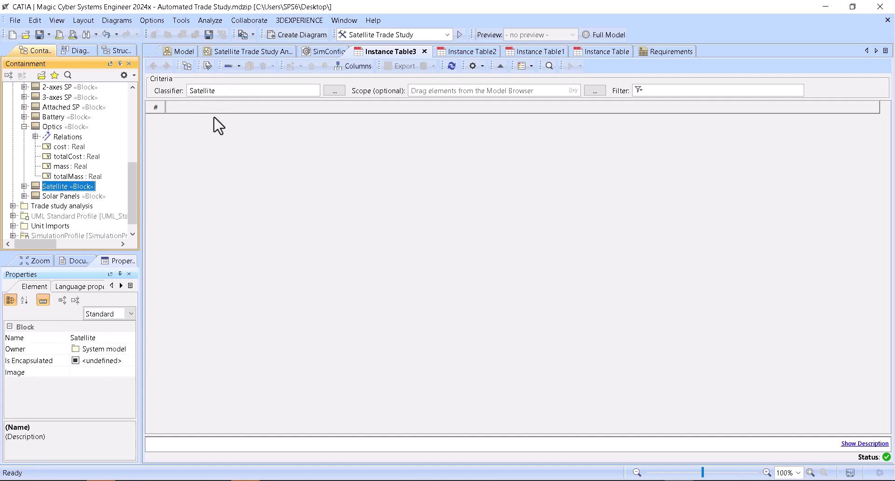
pyautogui.click(201, 166)
pyautogui.scroll(5, 102, 178)
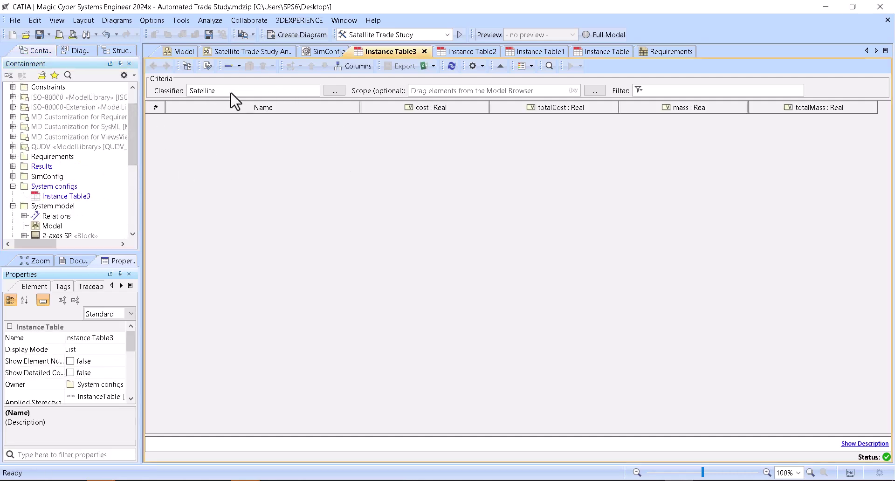
pyautogui.scroll(-1, 74, 177)
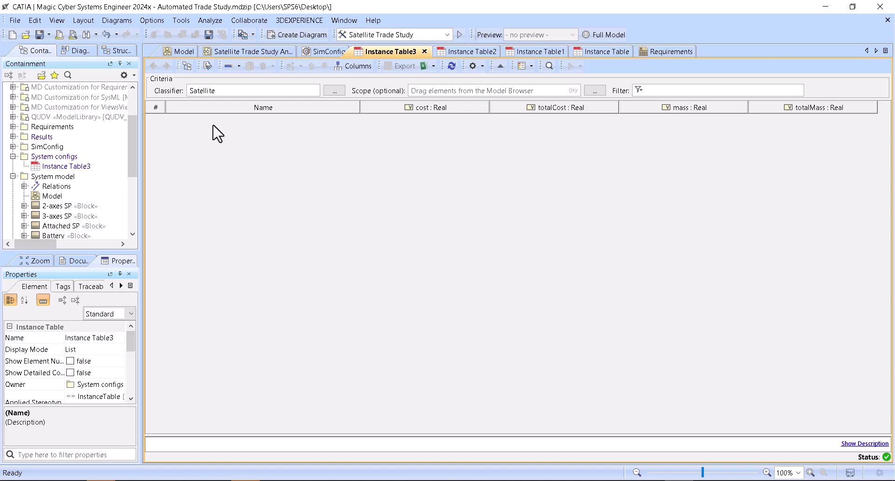
# Replace the cost, mass, totalCost and totalMass columns with sloar Pannels : Solar Panels
pyautogui.click(353, 70)
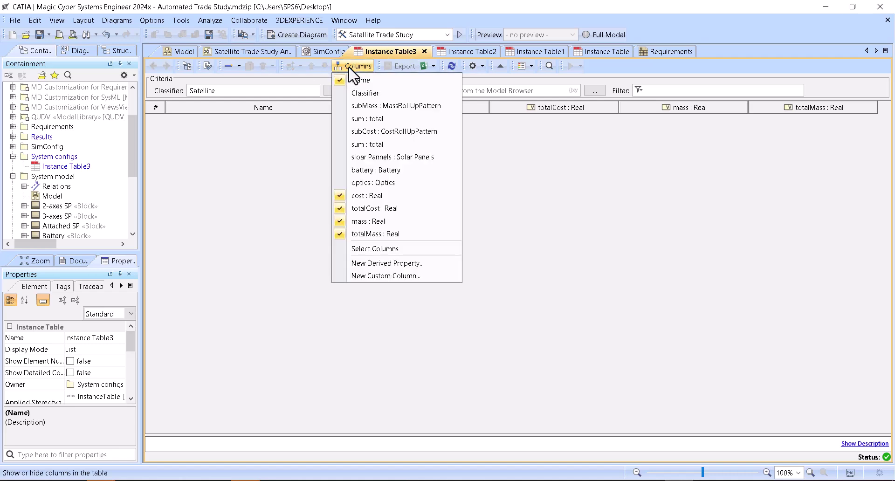
pyautogui.click(390, 249)
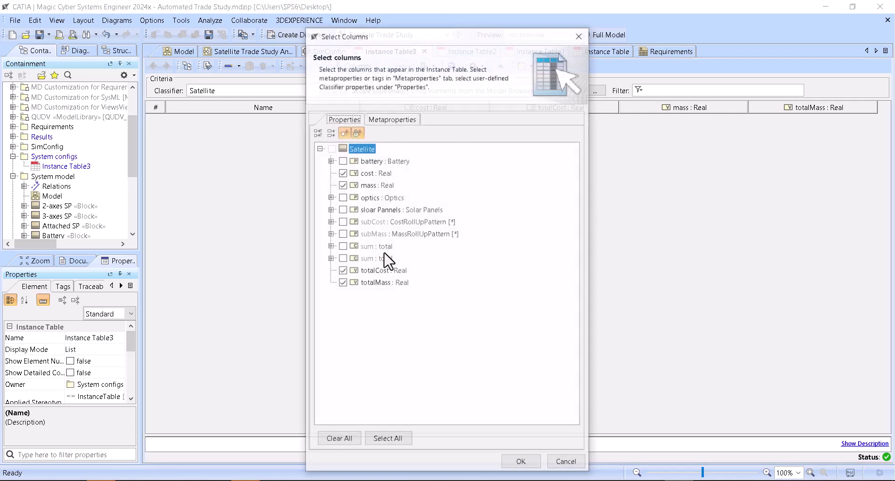
pyautogui.click(342, 270)
pyautogui.click(342, 283)
pyautogui.click(342, 185)
pyautogui.click(342, 172)
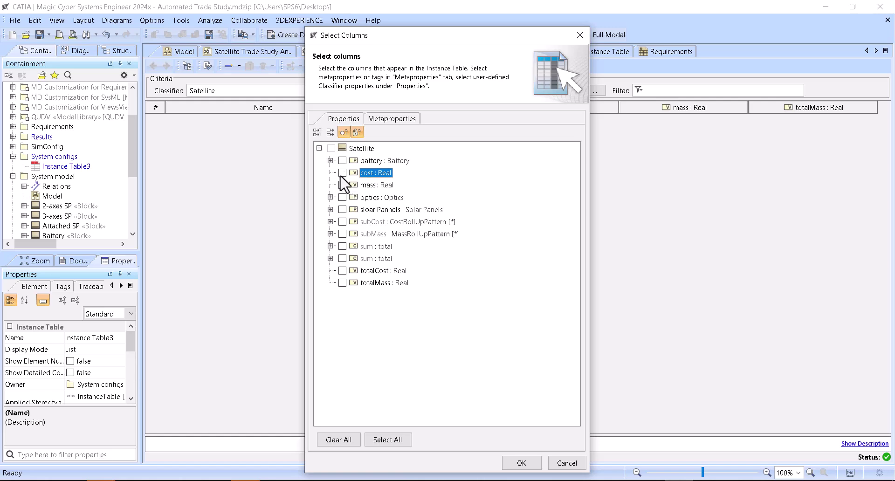
pyautogui.click(342, 210)
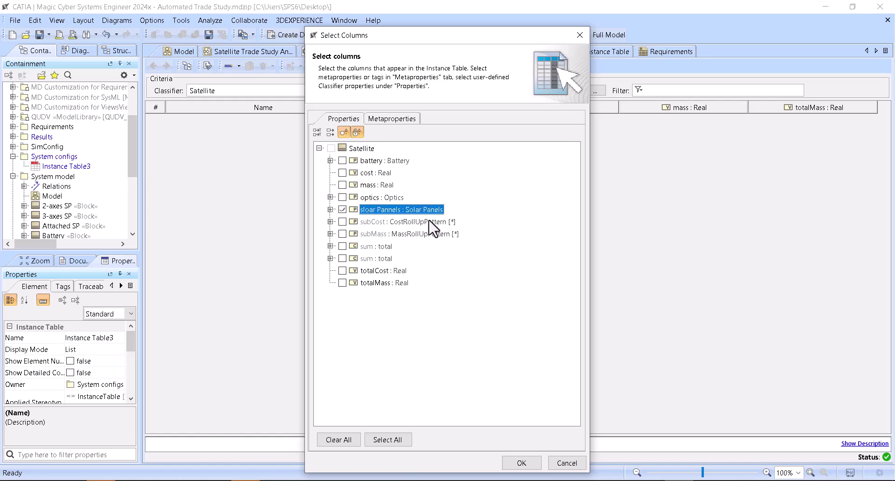
pyautogui.click(330, 210)
pyautogui.click(329, 209)
pyautogui.click(516, 463)
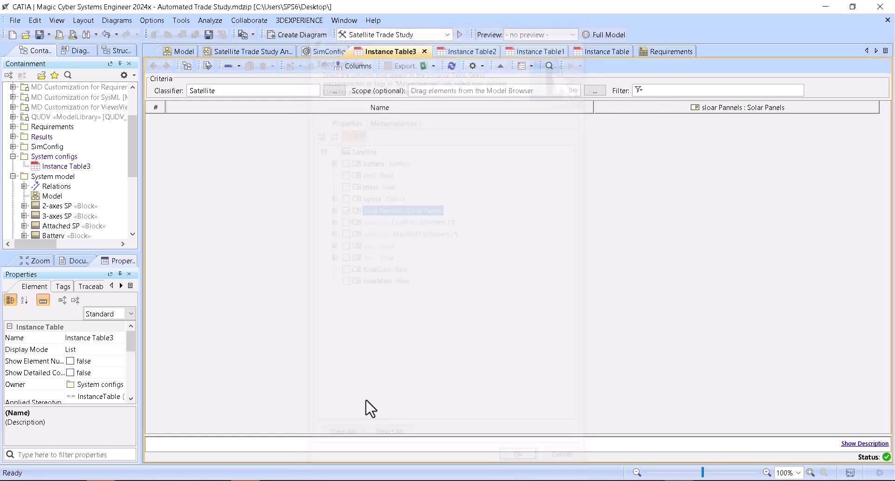
# Run the TradeStudyConfigClassifier macro to generate 3 independent Satellite configurations
pyautogui.click(186, 18)
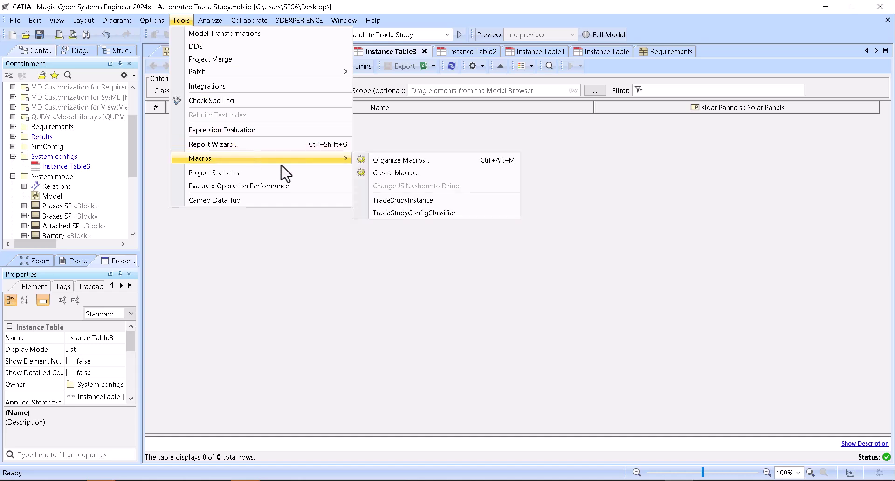
pyautogui.moveTo(348, 161)
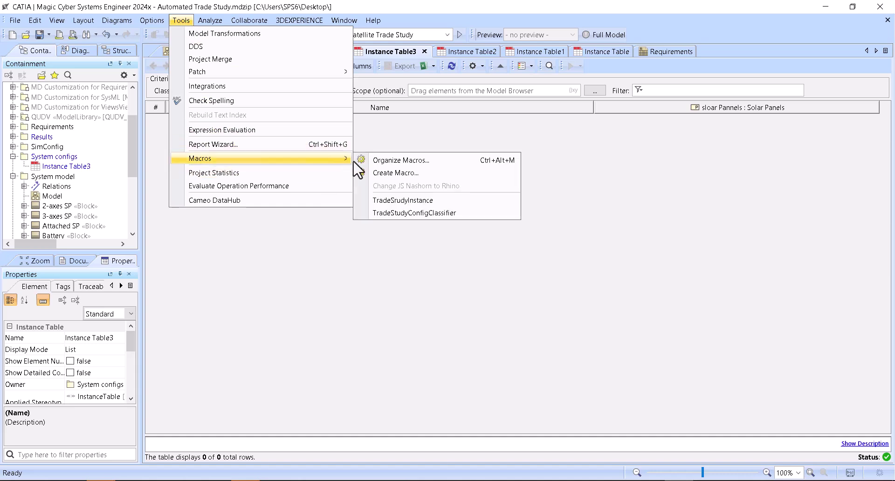
pyautogui.click(442, 213)
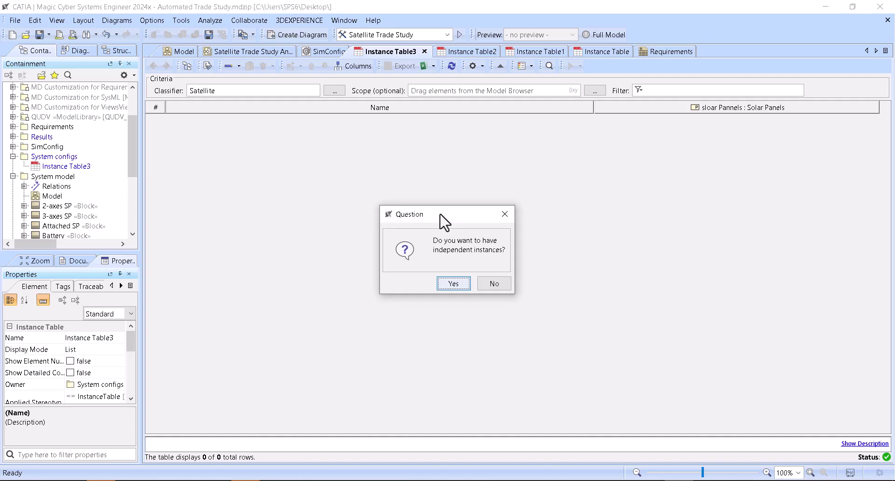
pyautogui.click(461, 284)
pyautogui.click(466, 283)
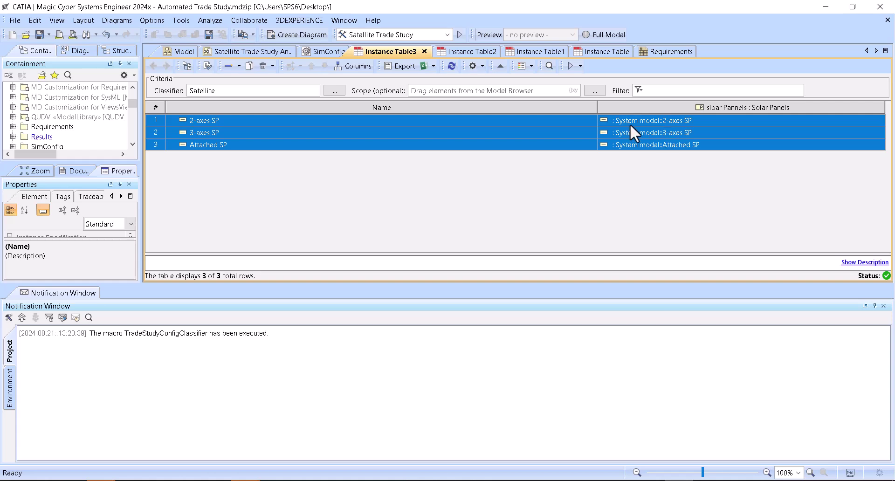
# Narrow the Name column of Instance Table3
pyautogui.moveTo(597, 111); pyautogui.dragTo(318, 109)
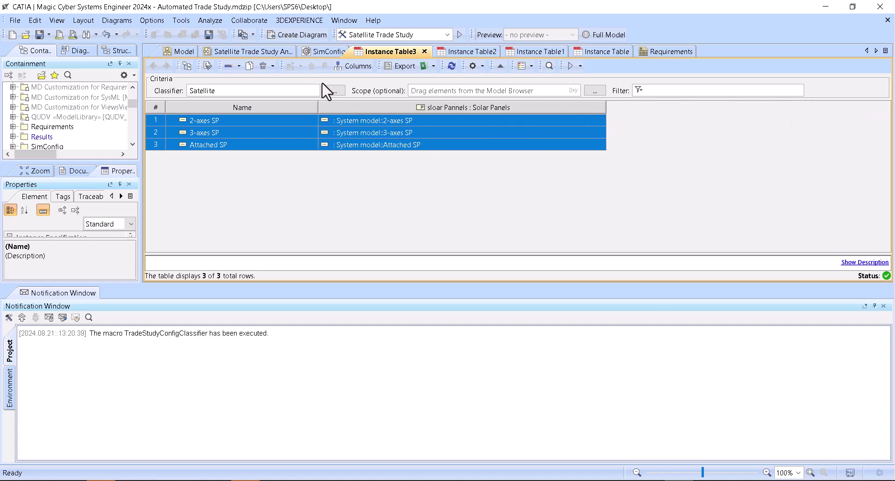
pyautogui.click(239, 67)
pyautogui.click(273, 65)
# Create a new Instance Table in System configs classified by Satellite
pyautogui.click(801, 76)
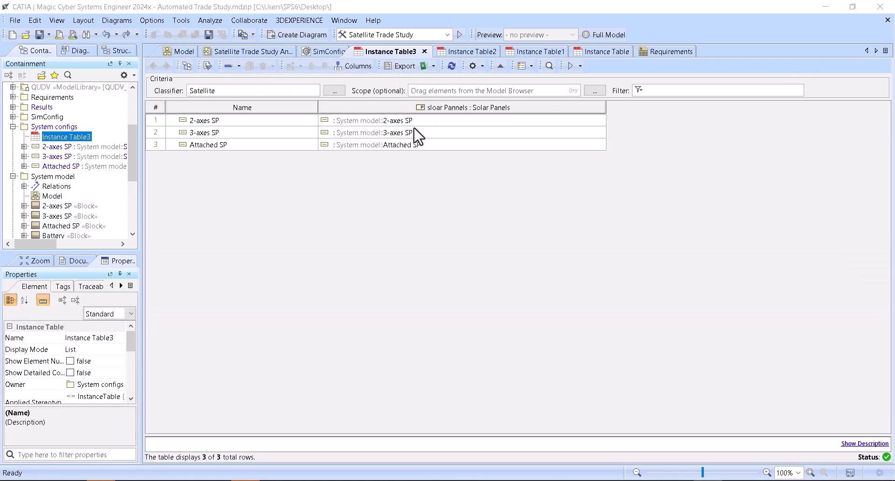
pyautogui.click(44, 129)
pyautogui.rightClick(47, 138)
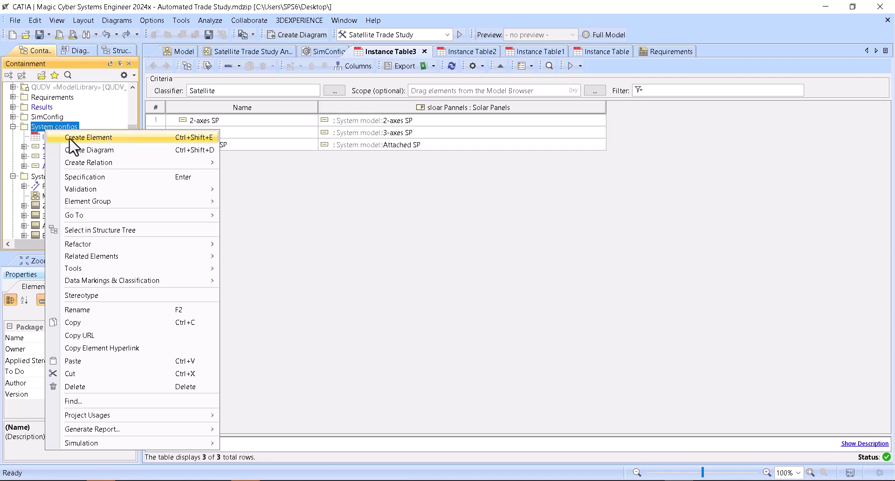
pyautogui.click(36, 125)
pyautogui.moveTo(38, 126); pyautogui.dragTo(38, 138)
pyautogui.rightClick(35, 131)
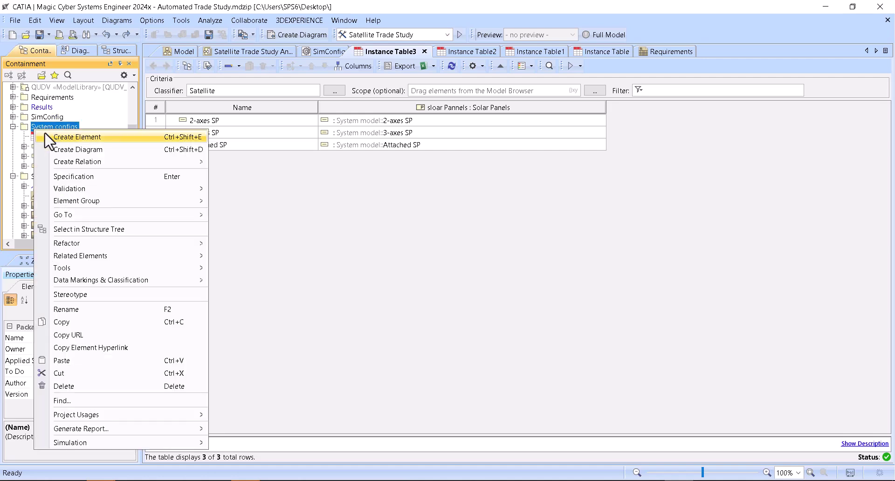
pyautogui.click(72, 137)
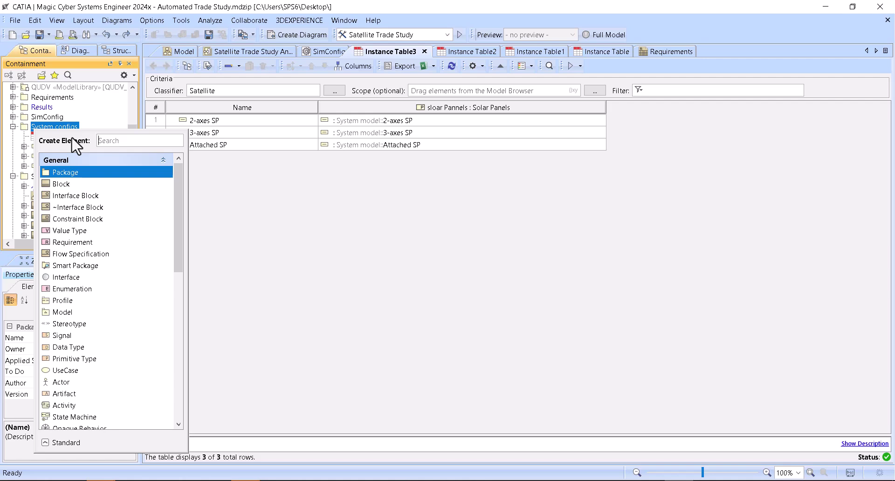
pyautogui.click(36, 129)
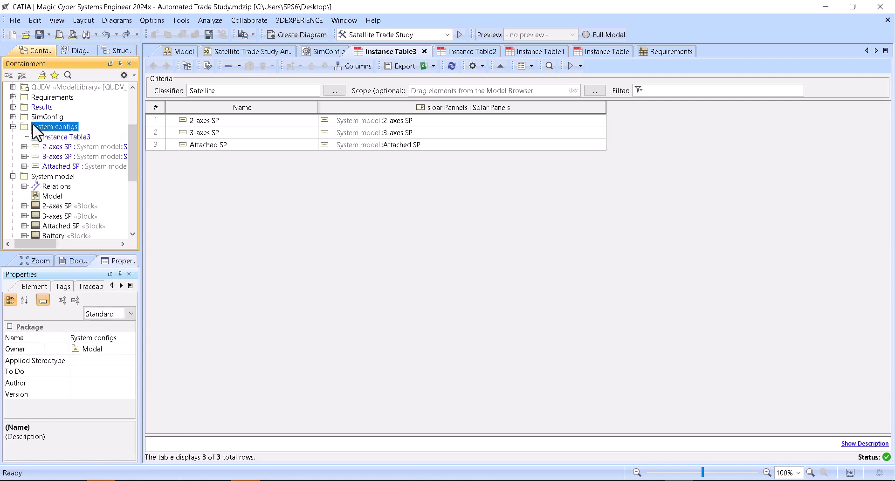
pyautogui.rightClick(61, 125)
pyautogui.click(101, 142)
pyautogui.write('instance')
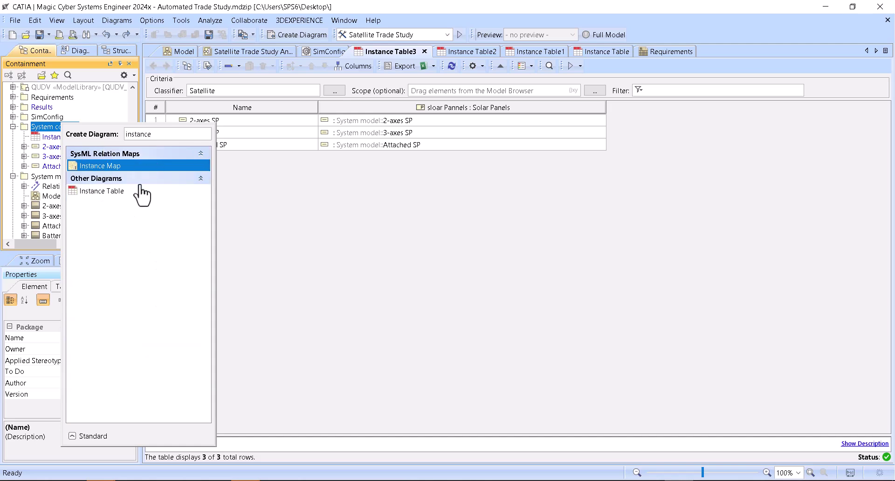
pyautogui.click(139, 186)
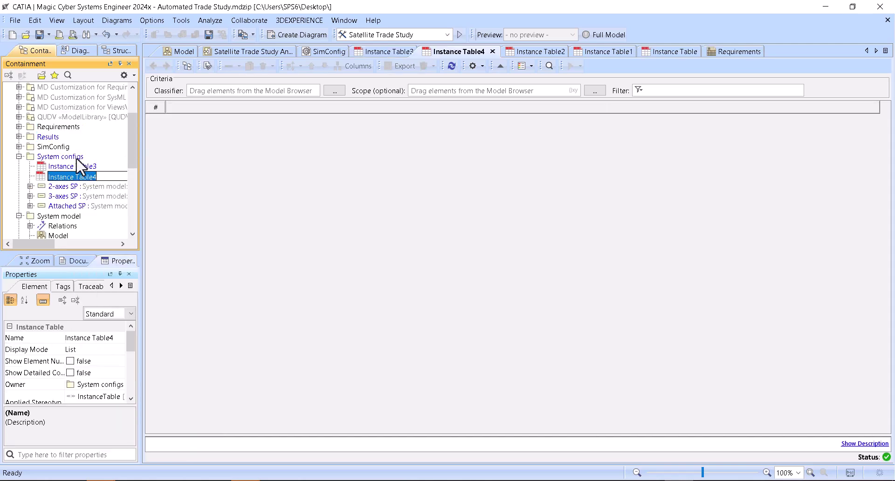
pyautogui.scroll(-2, 75, 180)
pyautogui.scroll(-3, 76, 192)
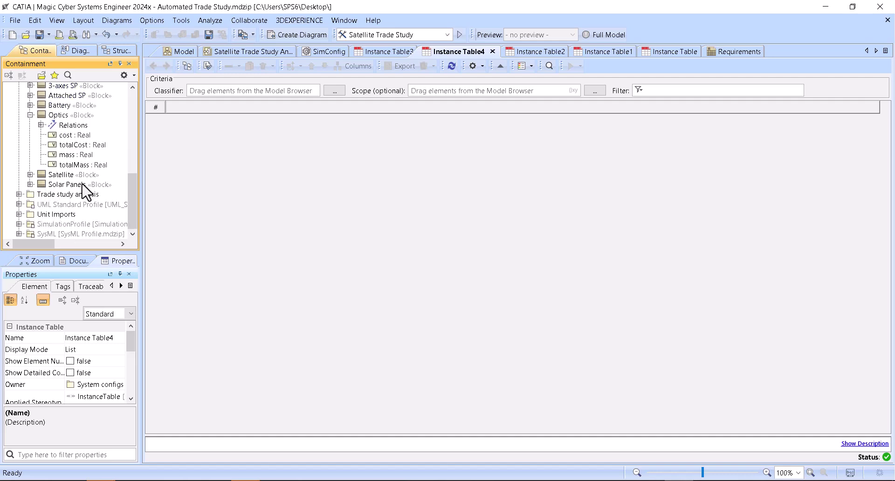
pyautogui.moveTo(61, 174); pyautogui.dragTo(212, 95)
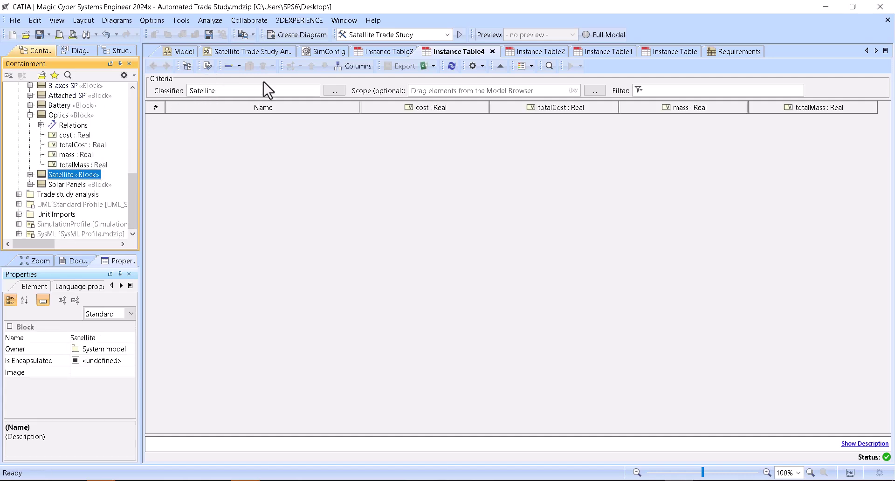
# Keep only battery and optics columns, then view the Instance Table2 trade-study results
pyautogui.click(366, 70)
pyautogui.click(373, 245)
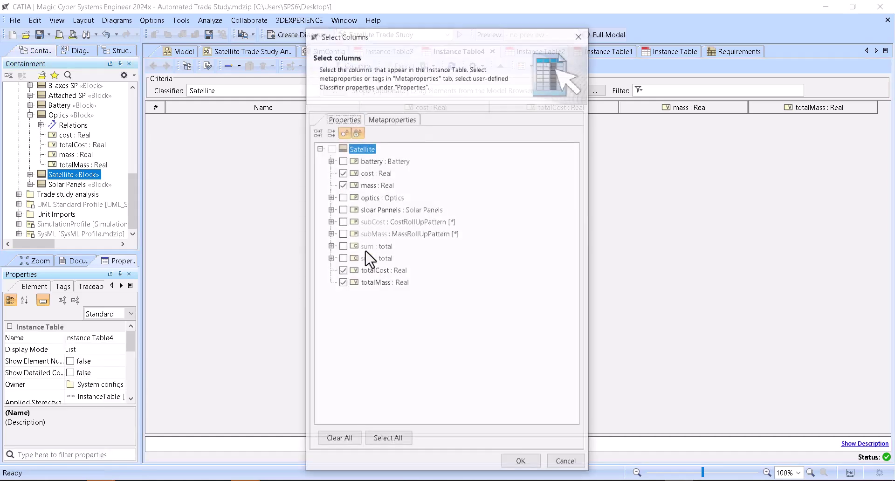
pyautogui.click(342, 270)
pyautogui.click(343, 286)
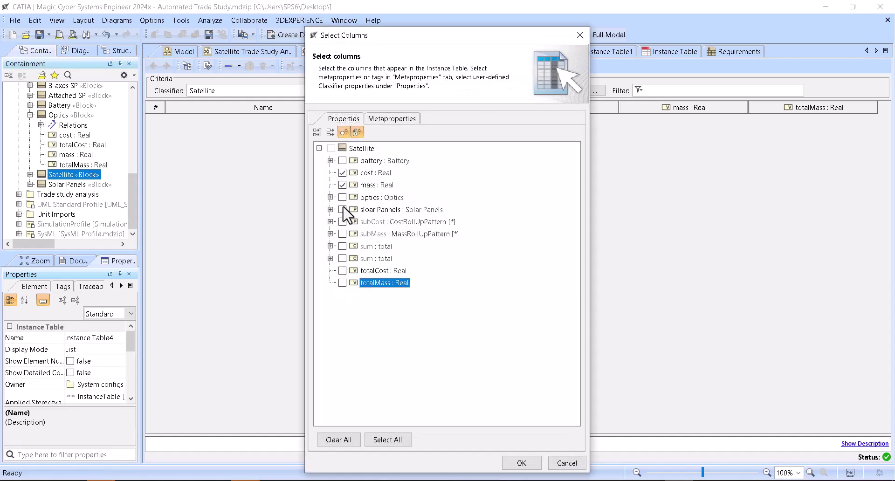
pyautogui.click(342, 185)
pyautogui.click(342, 173)
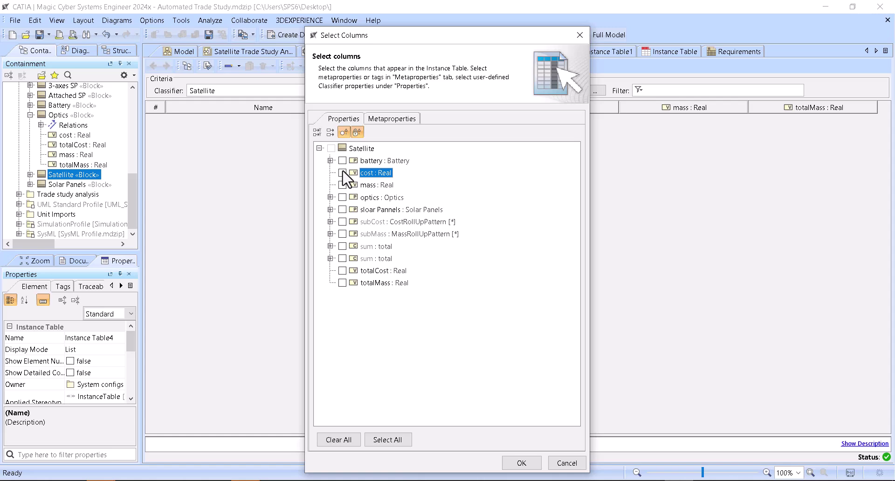
pyautogui.click(345, 198)
pyautogui.click(342, 197)
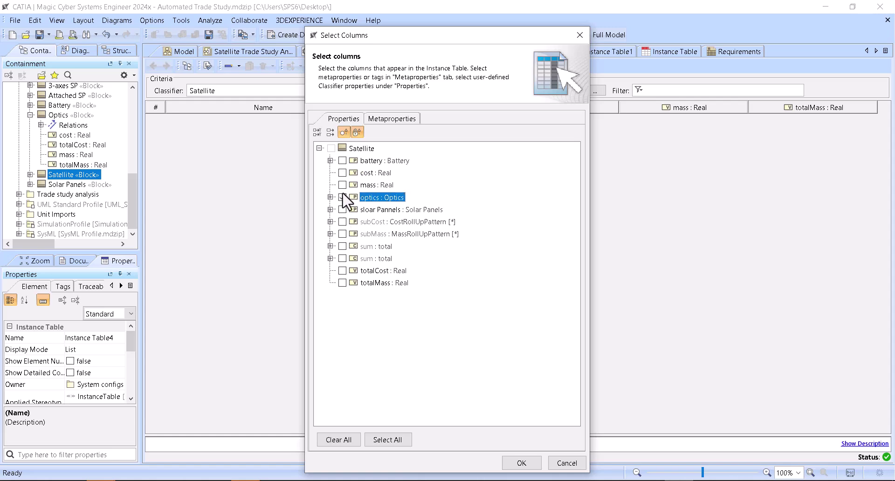
pyautogui.click(342, 160)
pyautogui.click(521, 462)
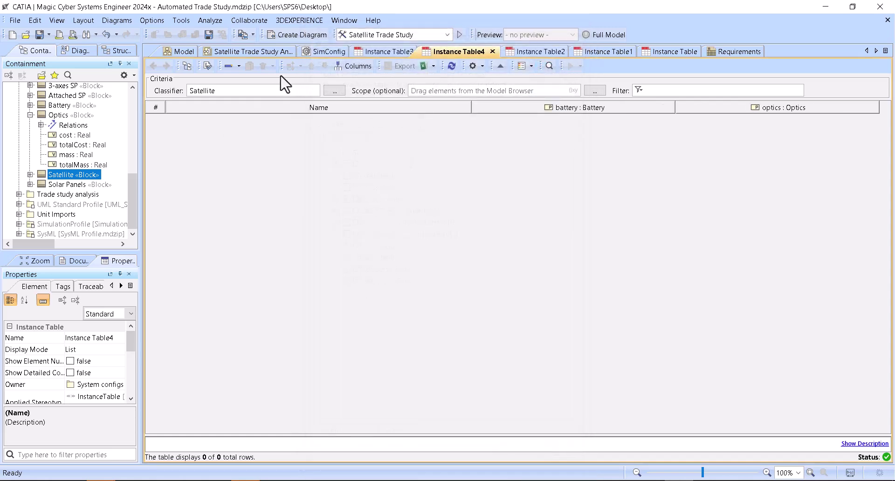
pyautogui.click(527, 51)
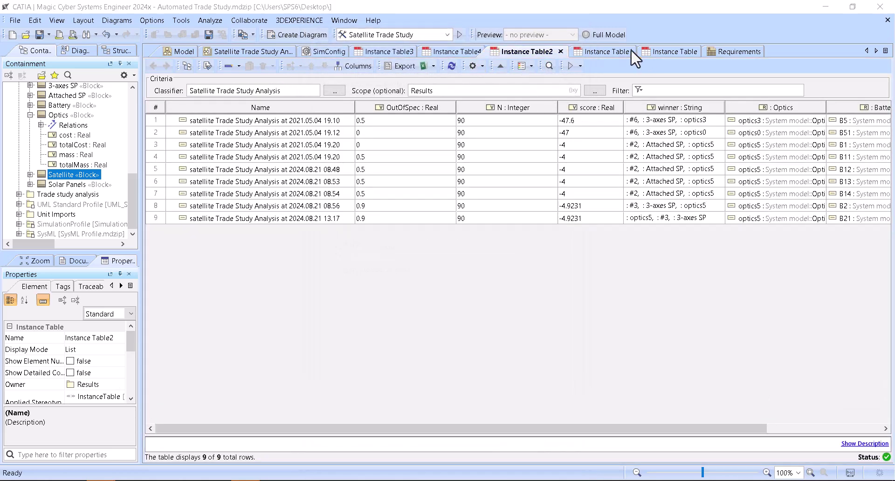
# Import batteries B1–B5 with cost and mass into the Battery table using Read from File
pyautogui.click(601, 52)
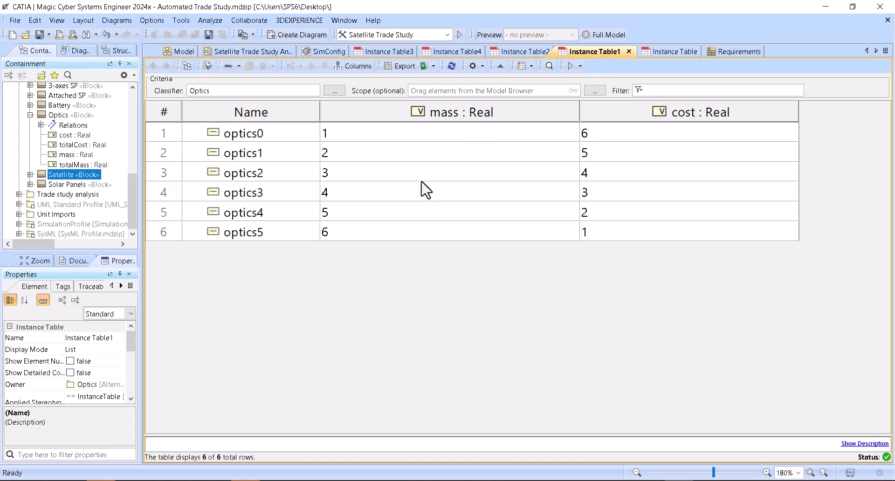
pyautogui.click(654, 53)
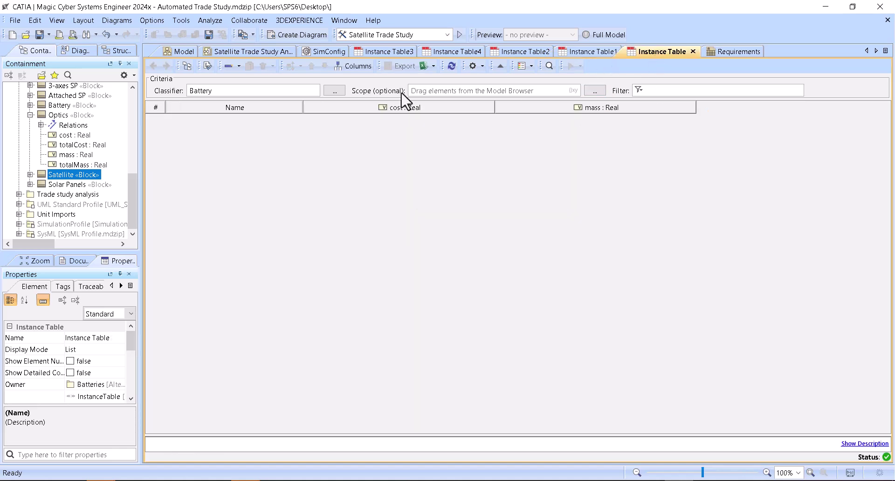
pyautogui.click(427, 66)
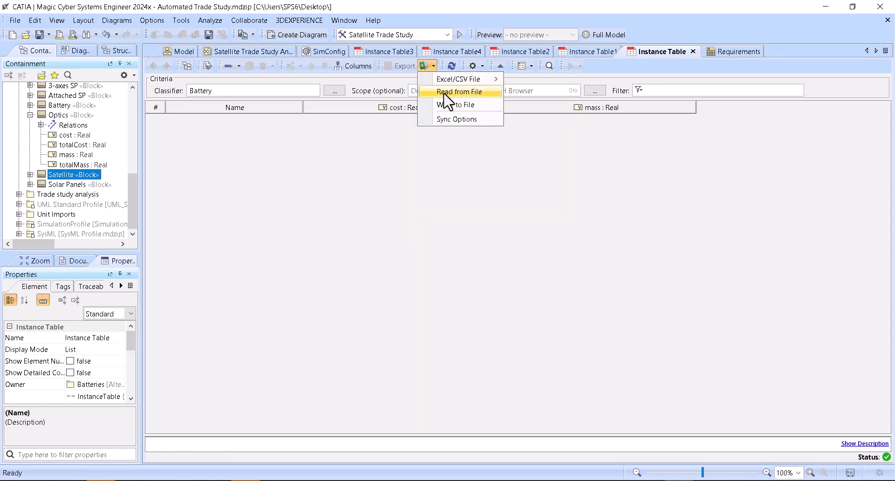
pyautogui.click(459, 92)
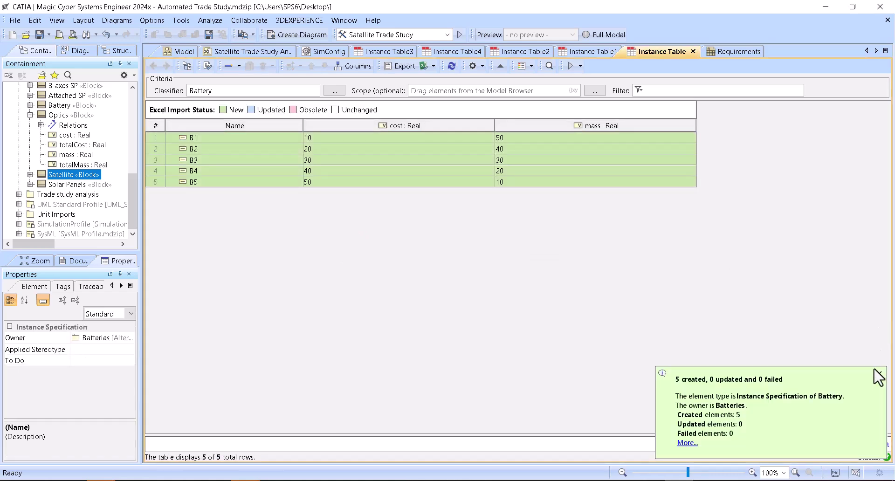
pyautogui.click(879, 374)
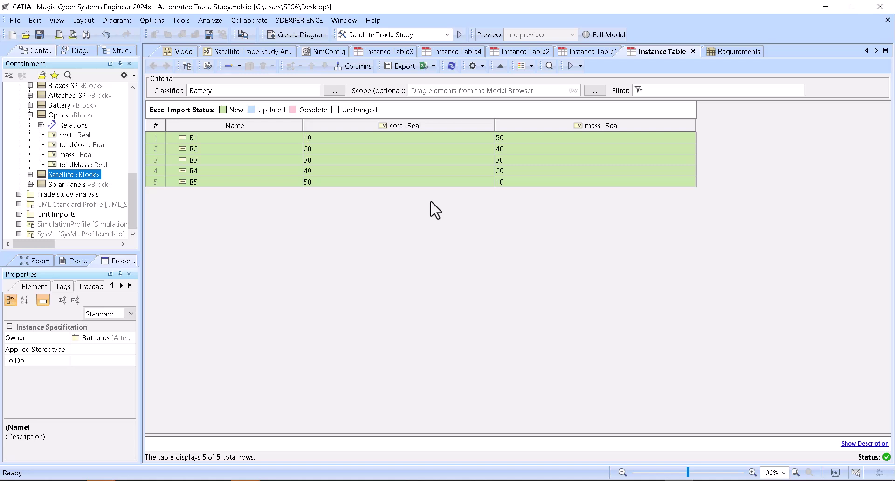
pyautogui.scroll(10, 100, 170)
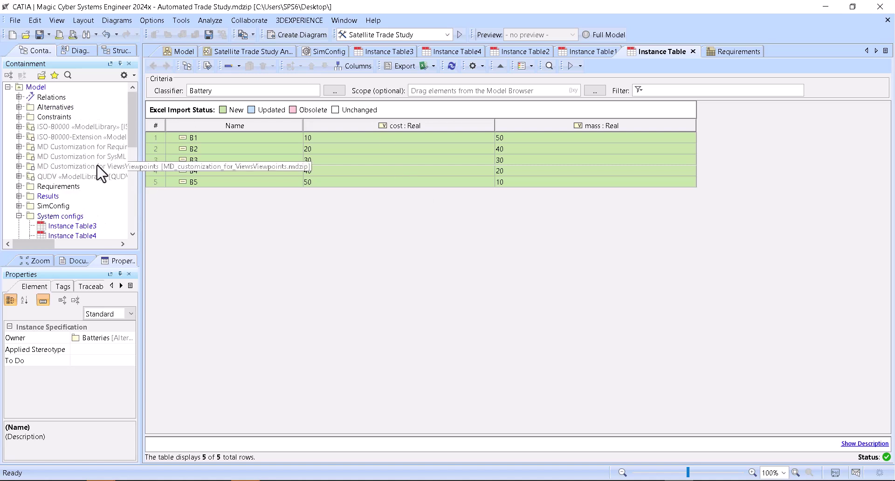
# Move battery instances B1–B5 from Alternatives > Batteries into System configs
pyautogui.scroll(1, 76, 183)
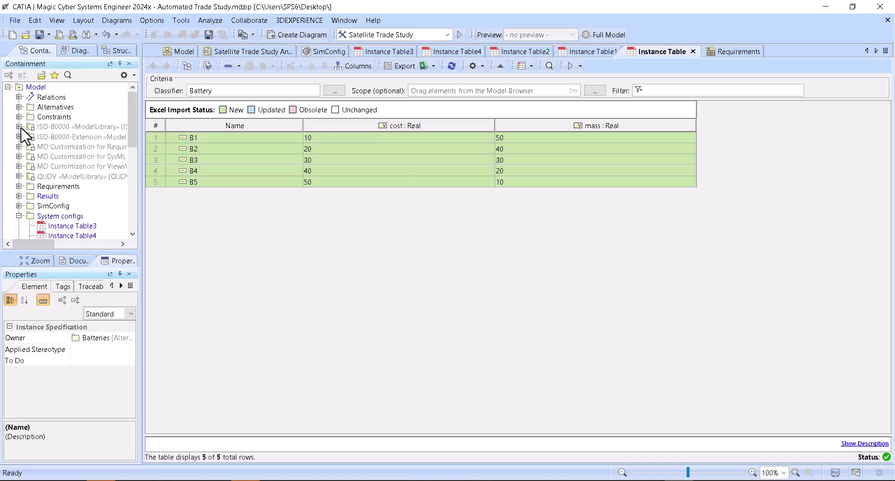
pyautogui.click(19, 107)
pyautogui.click(65, 137)
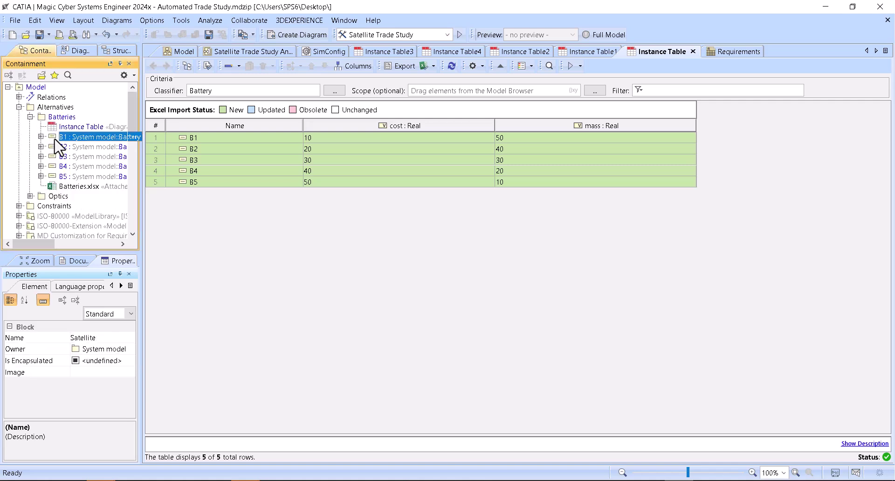
pyautogui.keyDown('shift'); pyautogui.click(64, 177); pyautogui.keyUp('shift')
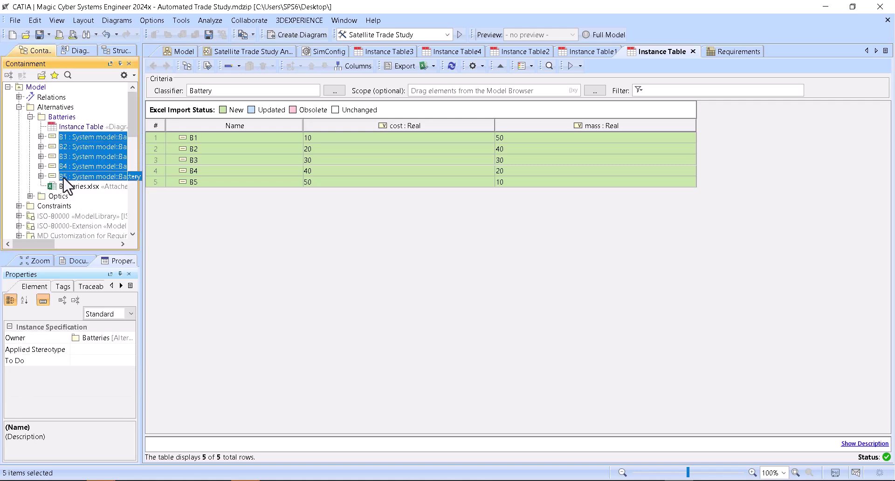
pyautogui.scroll(-4, 77, 182)
pyautogui.scroll(4, 75, 172)
pyautogui.scroll(-4, 79, 174)
pyautogui.scroll(-1, 84, 182)
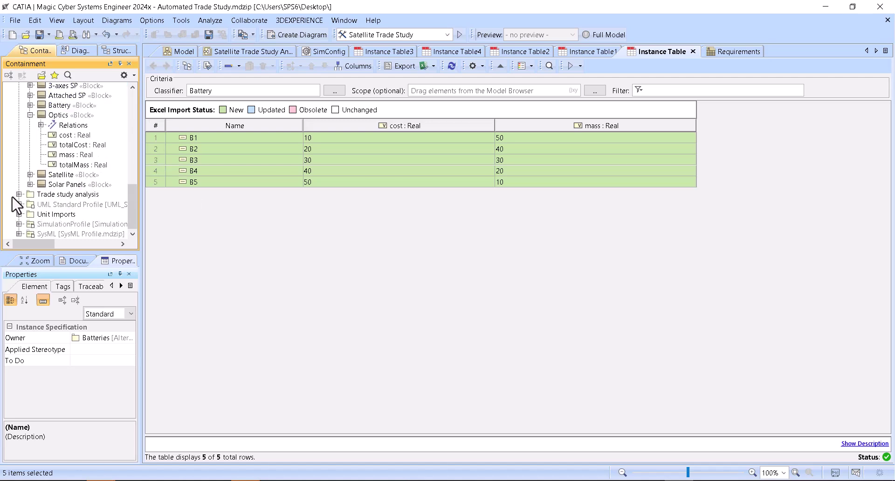
pyautogui.scroll(1, 19, 200)
pyautogui.scroll(3, 24, 165)
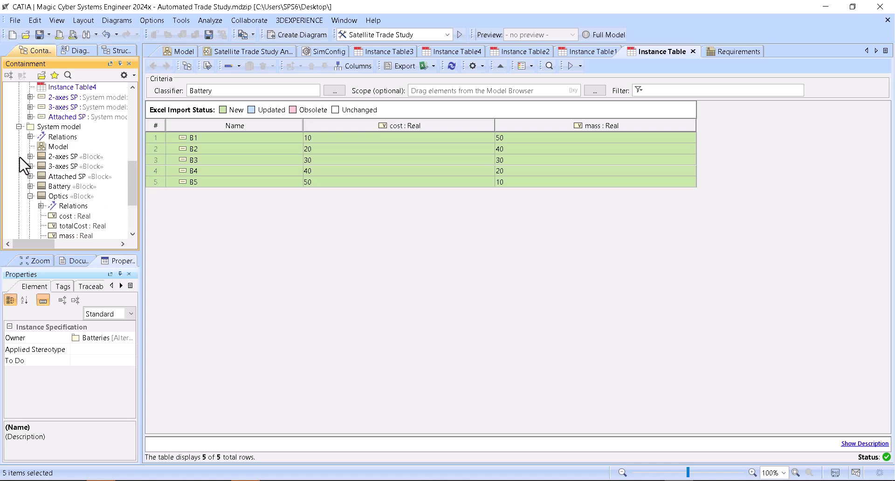
pyautogui.click(19, 136)
pyautogui.click(37, 129)
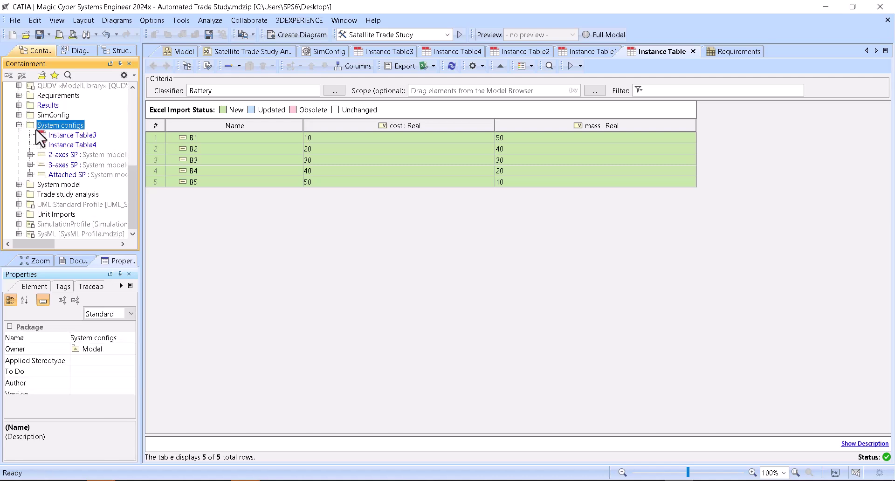
# Move the six optics instances optics0–optics5 into System configs
pyautogui.scroll(-1, 41, 139)
pyautogui.scroll(5, 51, 139)
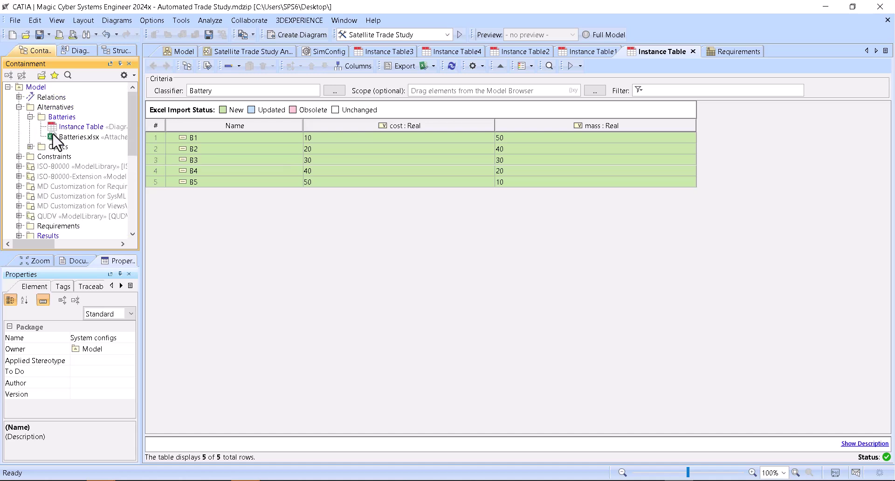
pyautogui.click(31, 146)
pyautogui.click(62, 168)
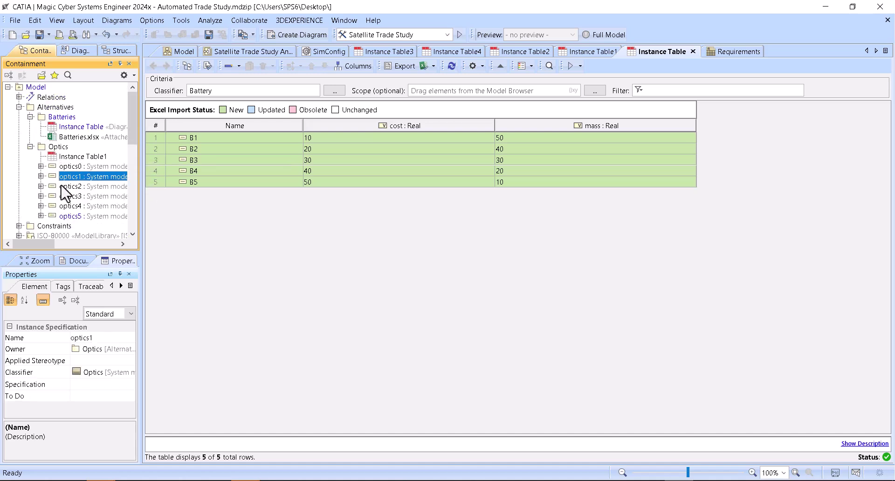
pyautogui.keyDown('shift'); pyautogui.click(74, 217); pyautogui.keyUp('shift')
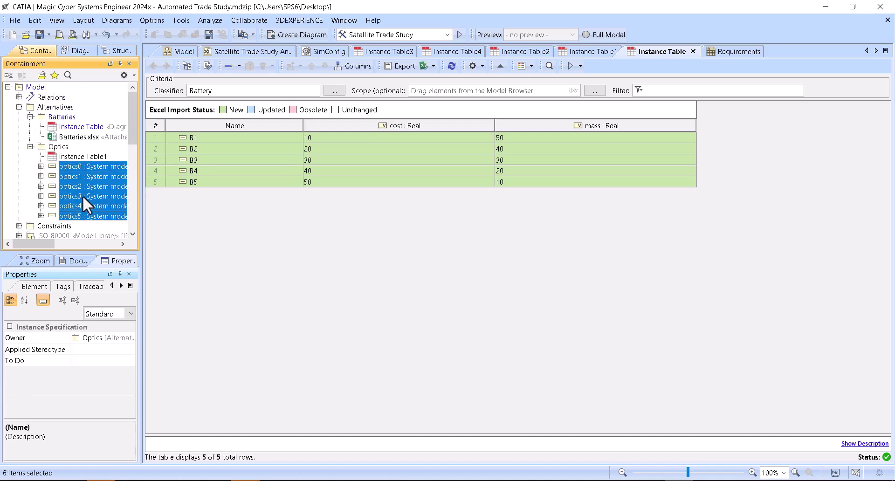
pyautogui.scroll(-5, 82, 197)
pyautogui.scroll(4, 82, 180)
pyautogui.scroll(-4, 83, 178)
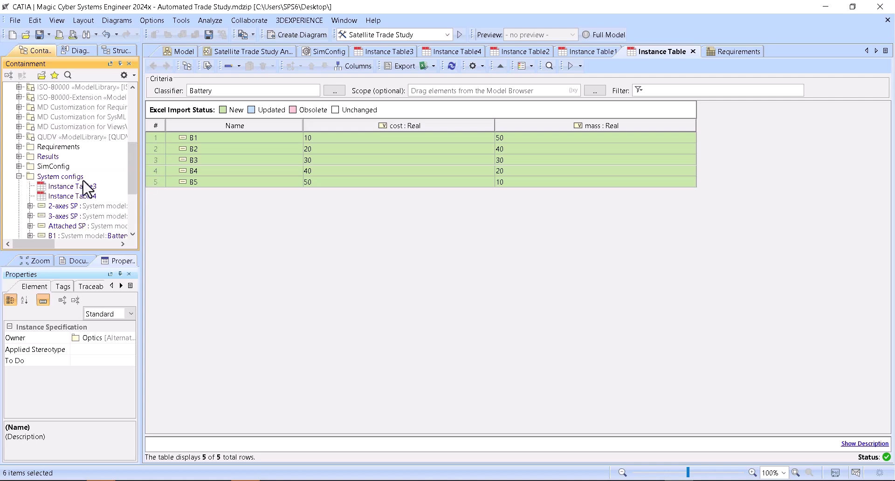
pyautogui.click(63, 178)
pyautogui.scroll(-2, 63, 180)
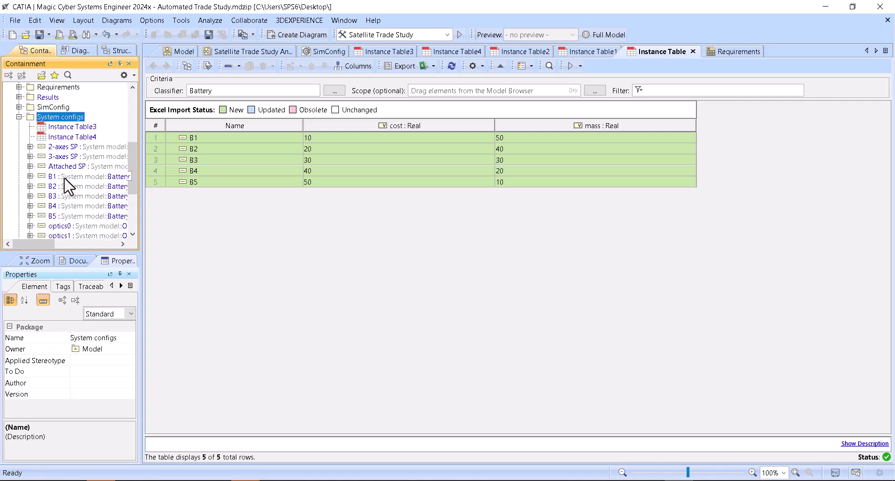
pyautogui.click(65, 127)
pyautogui.click(64, 135)
# Open Instance Table4 and run TradeStudyConfigClassifier to generate all 30 battery/optics combinations
pyautogui.doubleClick(65, 137)
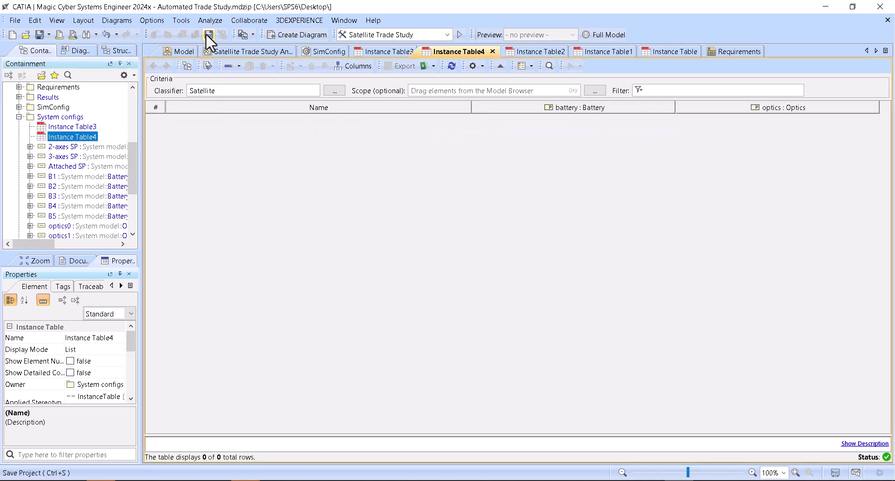
pyautogui.click(182, 21)
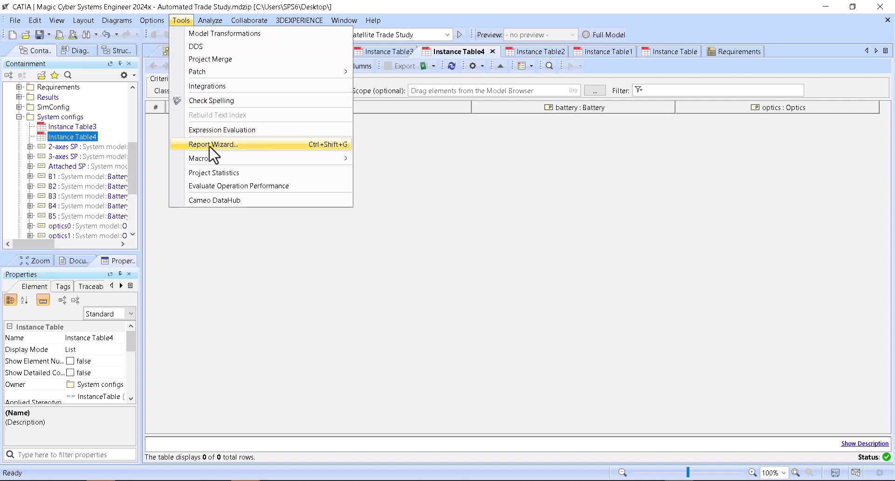
pyautogui.moveTo(215, 164)
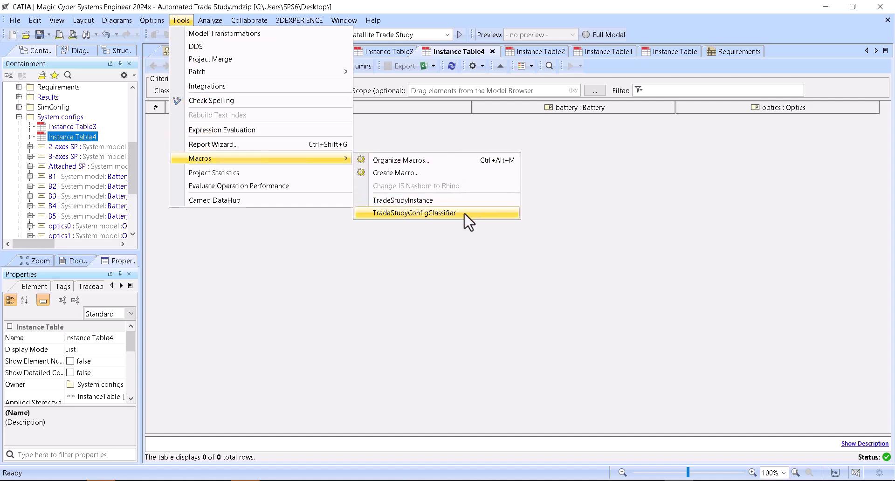
pyautogui.click(443, 200)
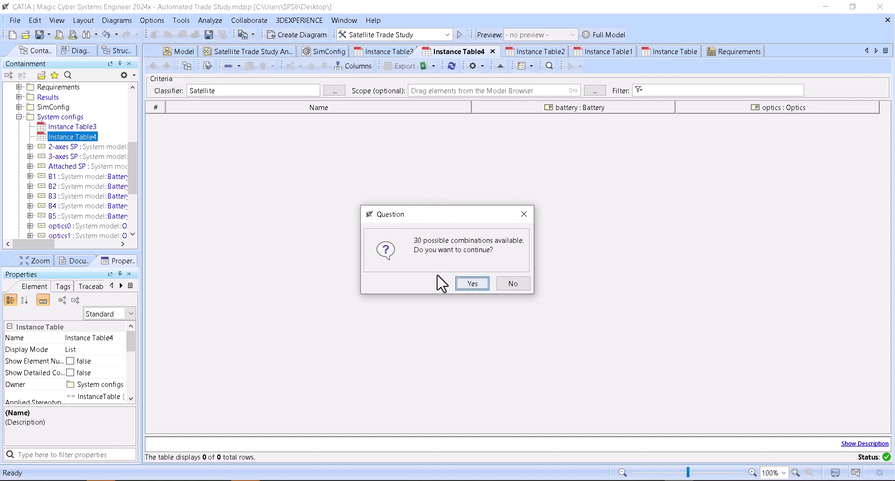
pyautogui.click(469, 284)
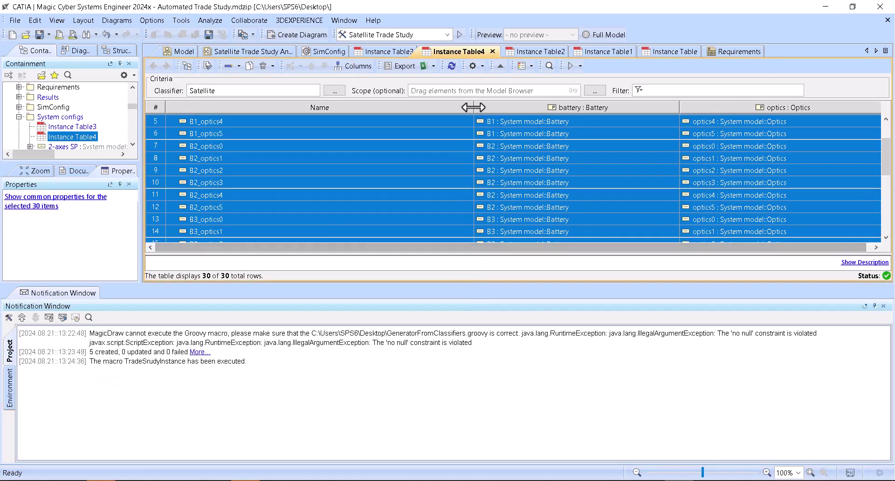
pyautogui.moveTo(473, 108); pyautogui.dragTo(317, 103)
# Add battery cost, mass, totalCost, totalMass and optics cost, mass columns to Instance Table4
pyautogui.click(350, 66)
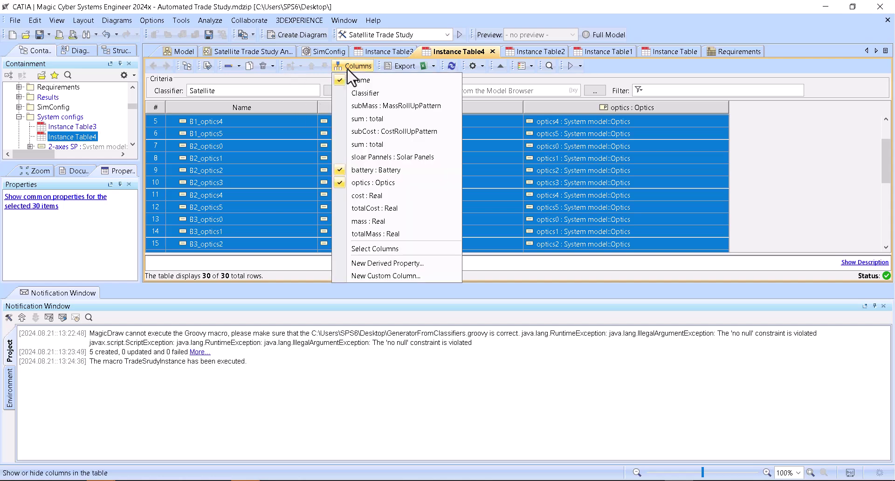
pyautogui.click(375, 250)
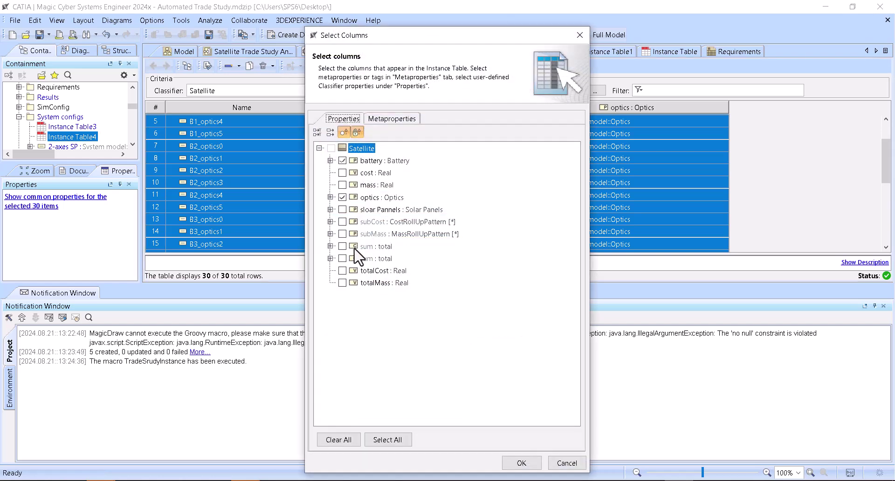
pyautogui.click(330, 160)
pyautogui.click(352, 172)
pyautogui.click(353, 185)
pyautogui.click(353, 246)
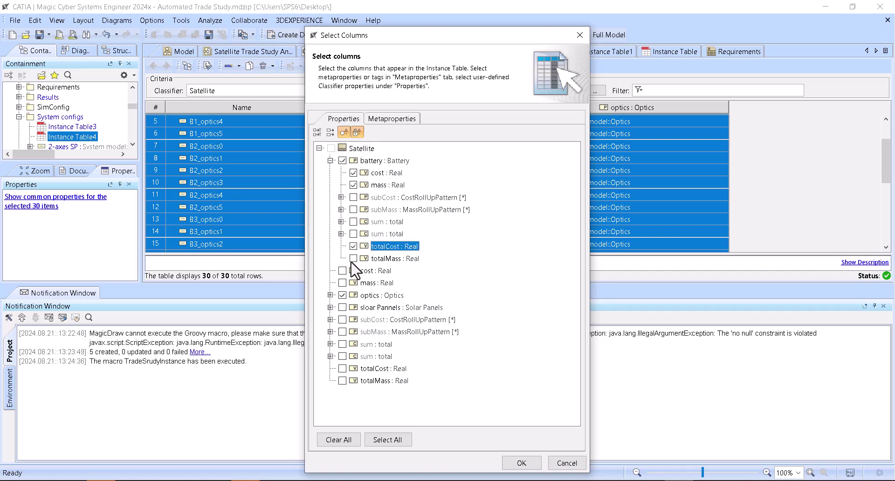
pyautogui.click(353, 258)
pyautogui.click(329, 295)
pyautogui.click(352, 307)
pyautogui.click(352, 319)
pyautogui.click(521, 463)
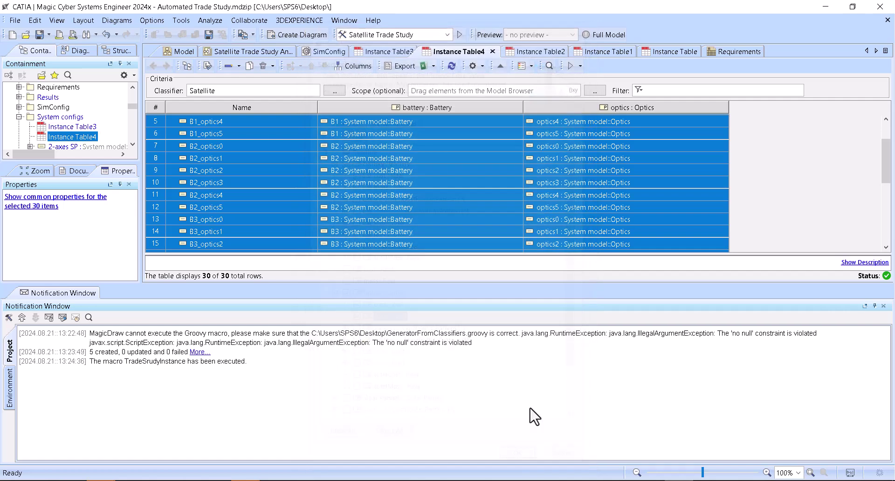
# Hide the battery.totalCost and battery.totalMass columns and close the notifications panel
pyautogui.moveTo(617, 250); pyautogui.dragTo(853, 250)
pyautogui.rightClick(625, 104)
pyautogui.rightClick(600, 116)
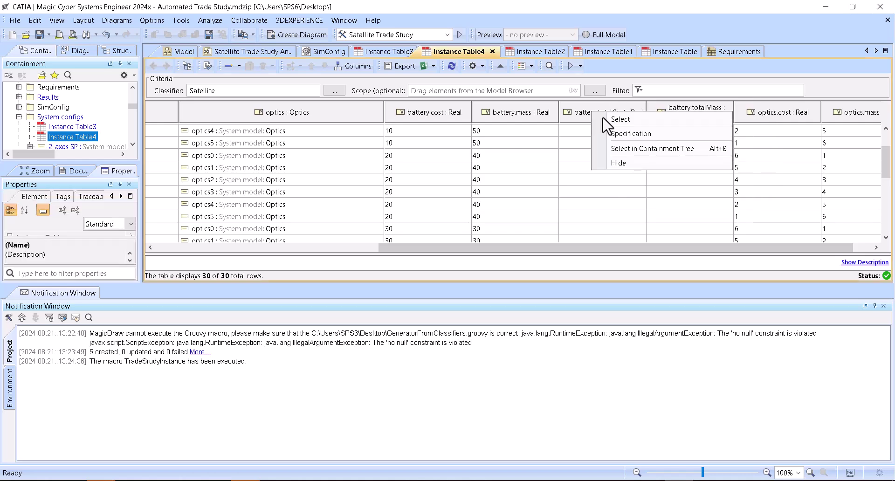
pyautogui.click(626, 168)
pyautogui.rightClick(633, 120)
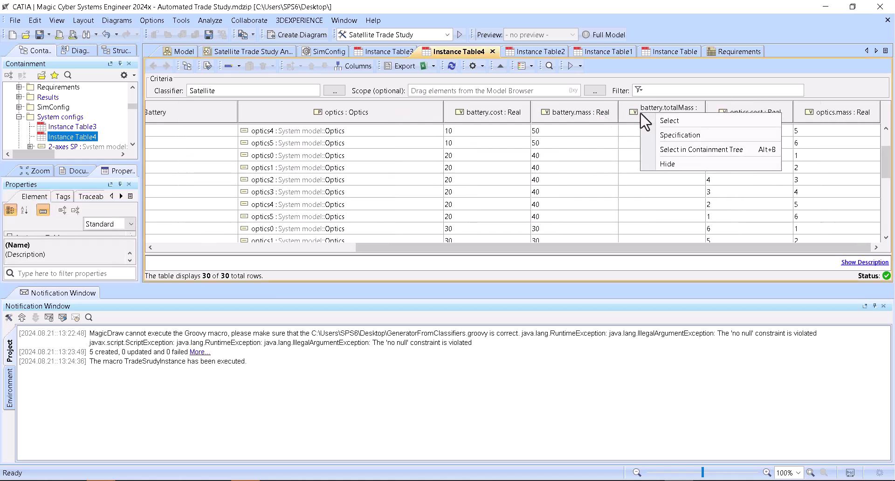
pyautogui.click(662, 169)
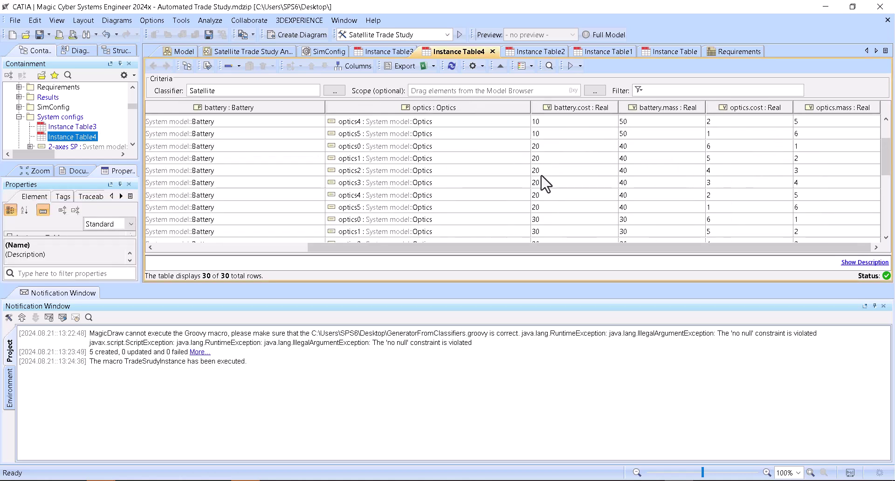
pyautogui.moveTo(518, 251); pyautogui.dragTo(293, 264)
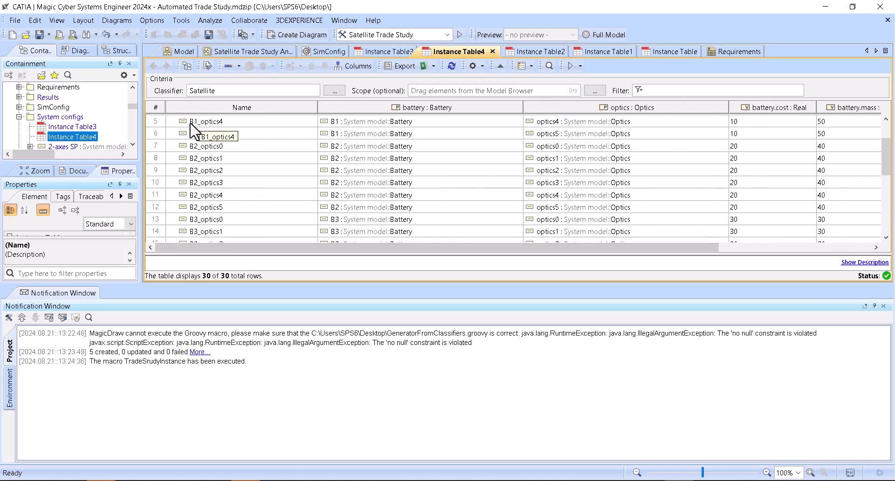
pyautogui.click(883, 306)
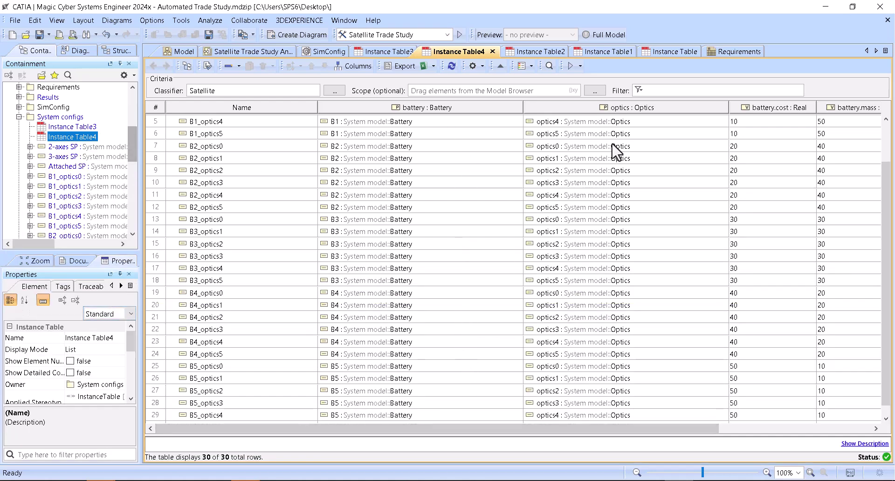
# Reconnect the satisfy relation so the Optics cost property satisfies the Optics cost limit requirement
pyautogui.click(190, 51)
pyautogui.moveTo(464, 454); pyautogui.dragTo(653, 452)
pyautogui.moveTo(331, 289)
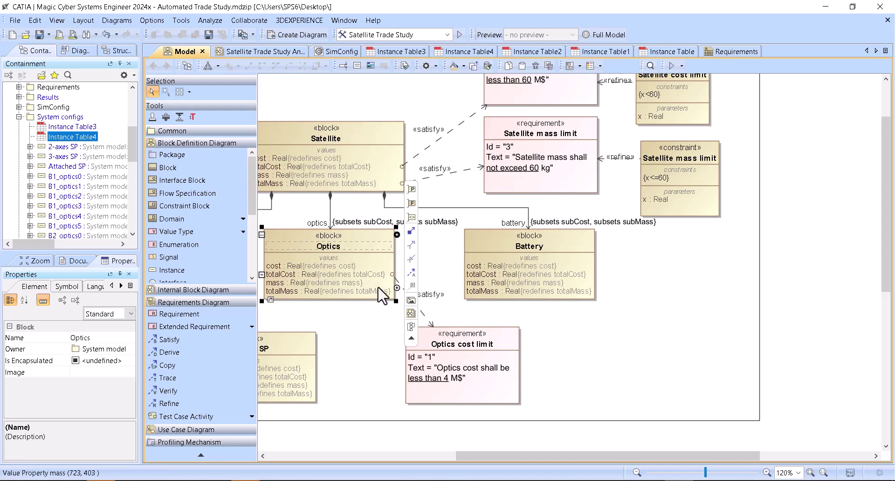
pyautogui.click(389, 275)
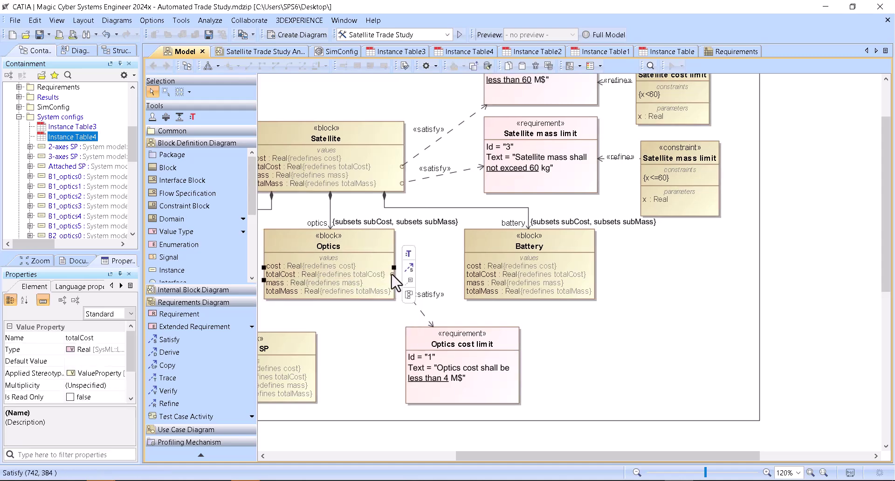
pyautogui.click(419, 315)
pyautogui.moveTo(393, 275); pyautogui.dragTo(378, 264)
pyautogui.click(454, 378)
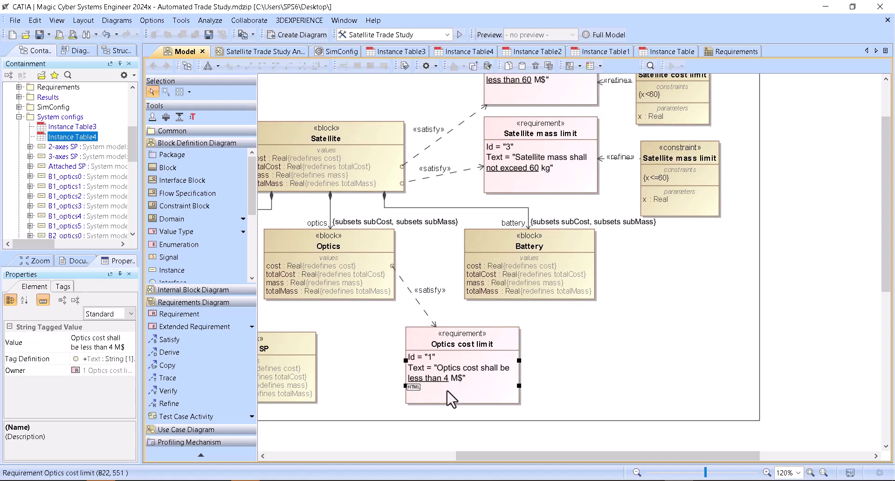
pyautogui.click(386, 369)
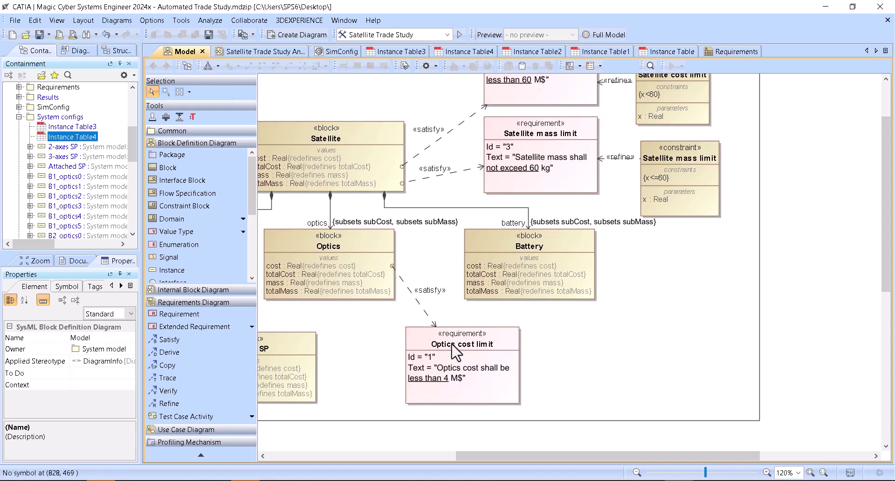
# Go through the Battery and optics tables to the Satellite Trade Study Analysis results table
pyautogui.click(670, 52)
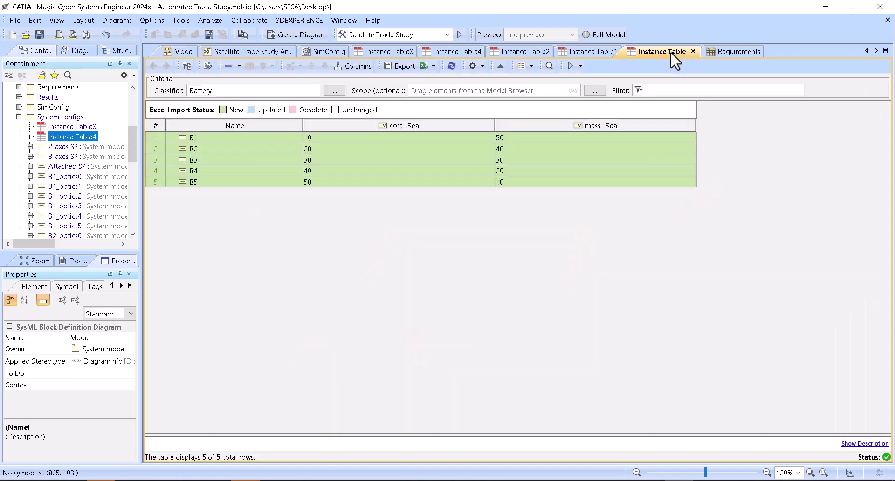
pyautogui.click(585, 51)
pyautogui.click(525, 53)
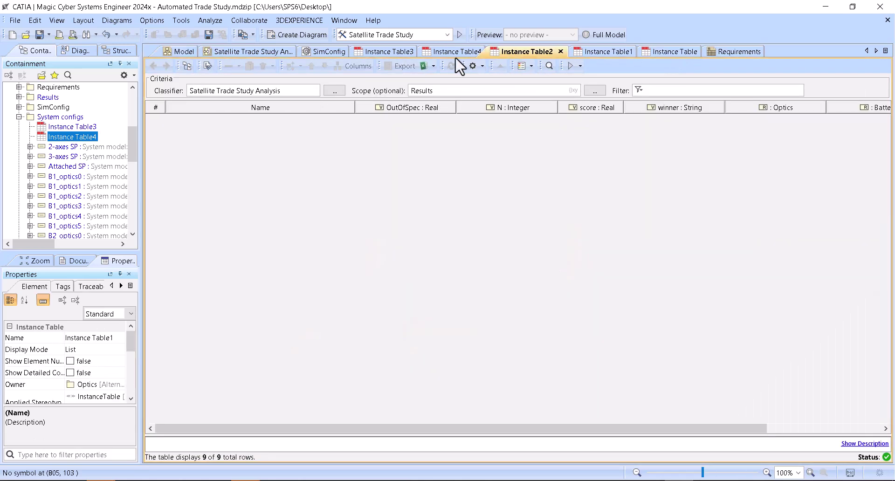
# Run Instance Table4 with behaviors to evaluate all 30 configurations, dismissing the verified-values notice
pyautogui.click(443, 49)
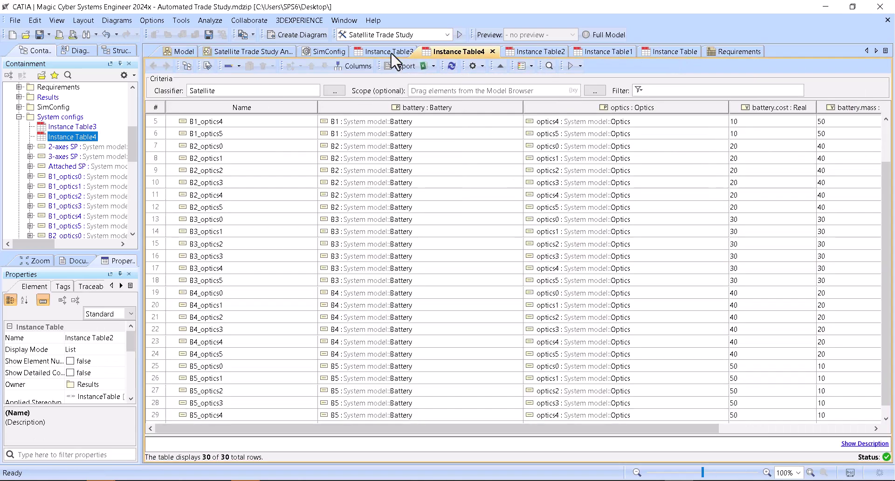
pyautogui.moveTo(532, 429); pyautogui.dragTo(769, 427)
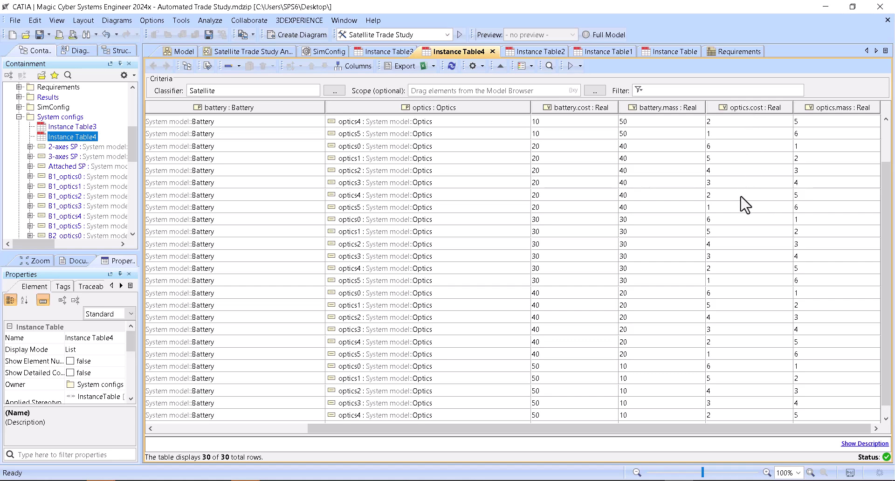
pyautogui.click(580, 66)
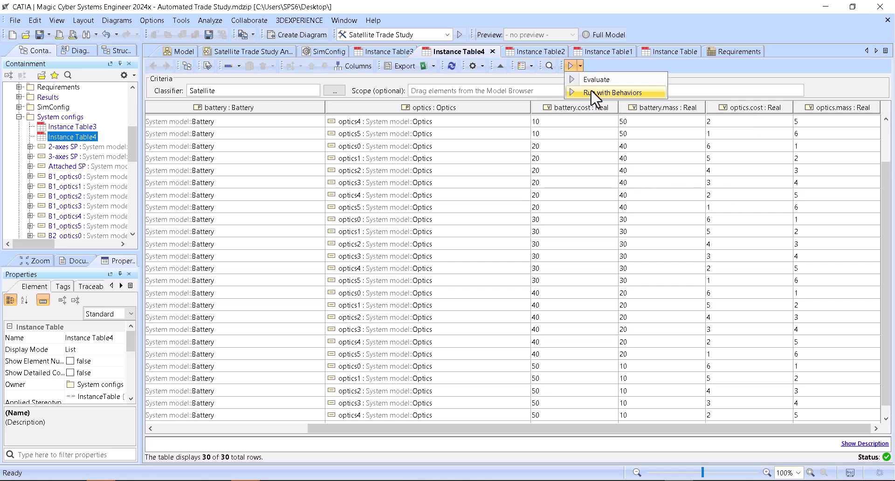
pyautogui.click(590, 93)
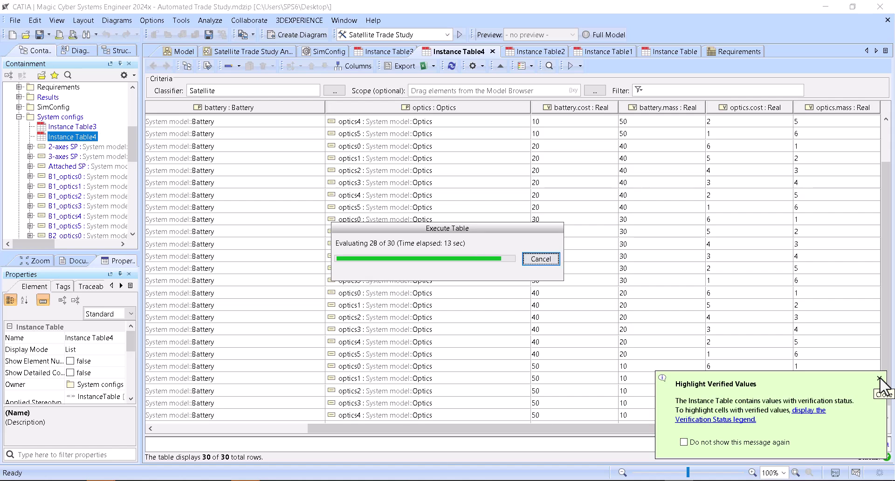
pyautogui.click(879, 379)
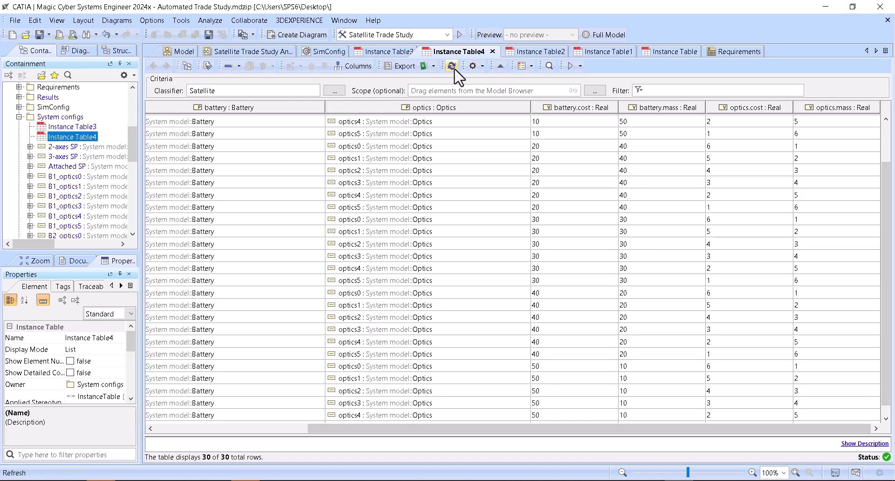
pyautogui.click(531, 67)
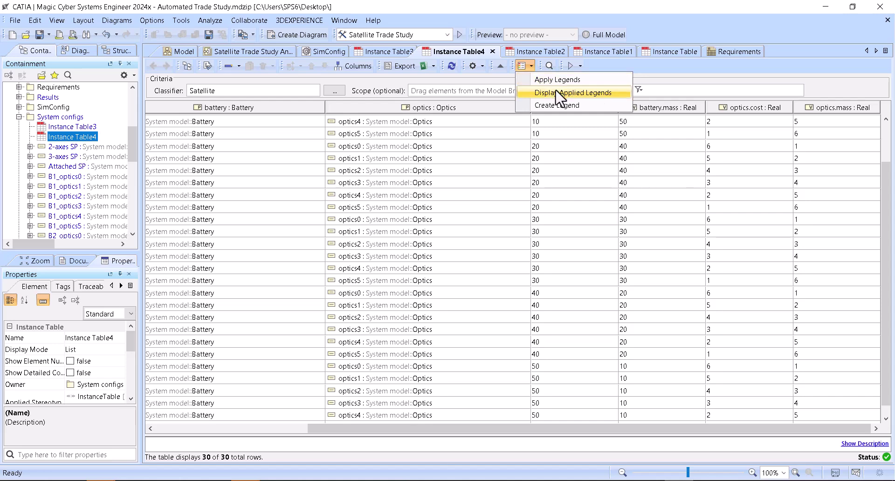
# Apply the Verification Status legend and sort rows ascending by optics.cost
pyautogui.click(550, 80)
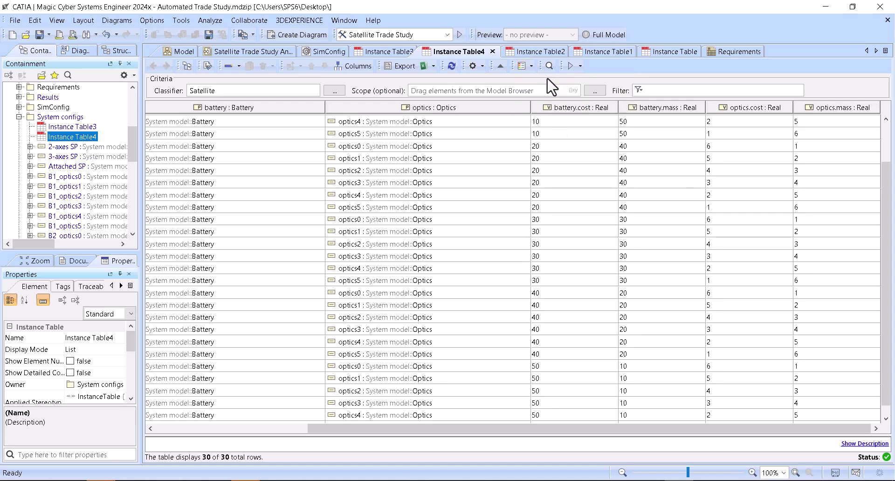
pyautogui.click(527, 115)
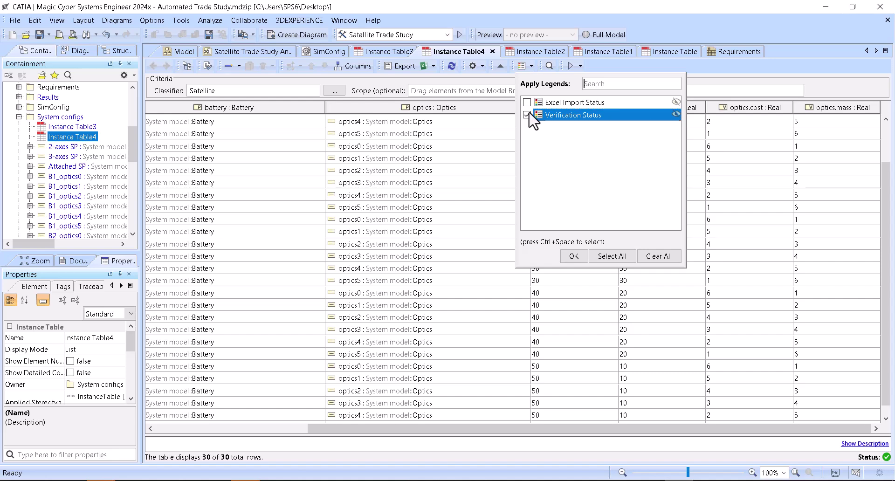
pyautogui.click(574, 256)
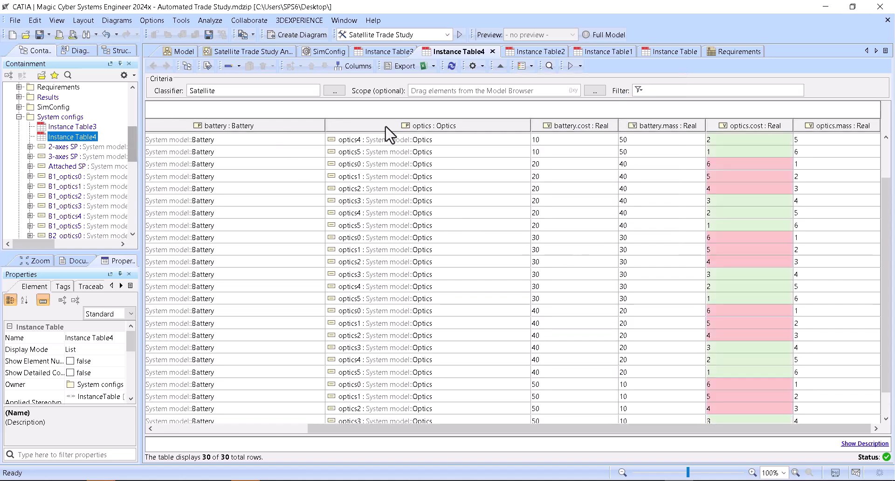
pyautogui.scroll(2, 745, 251)
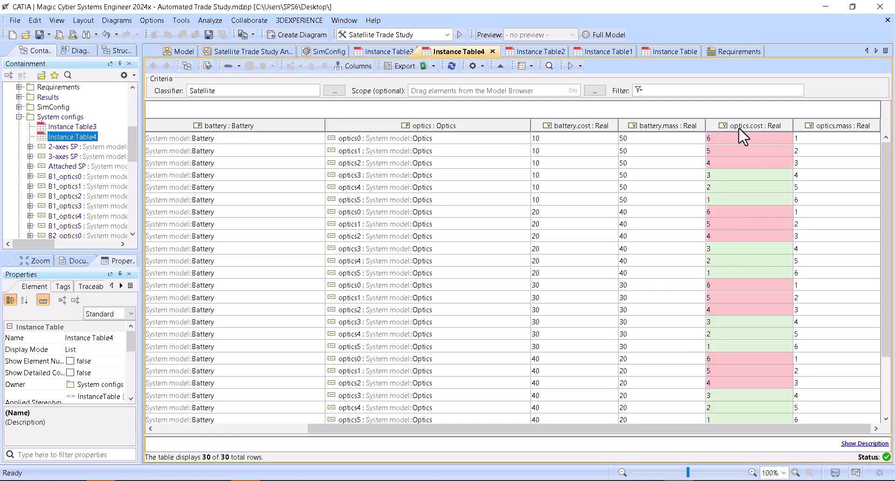
pyautogui.click(738, 126)
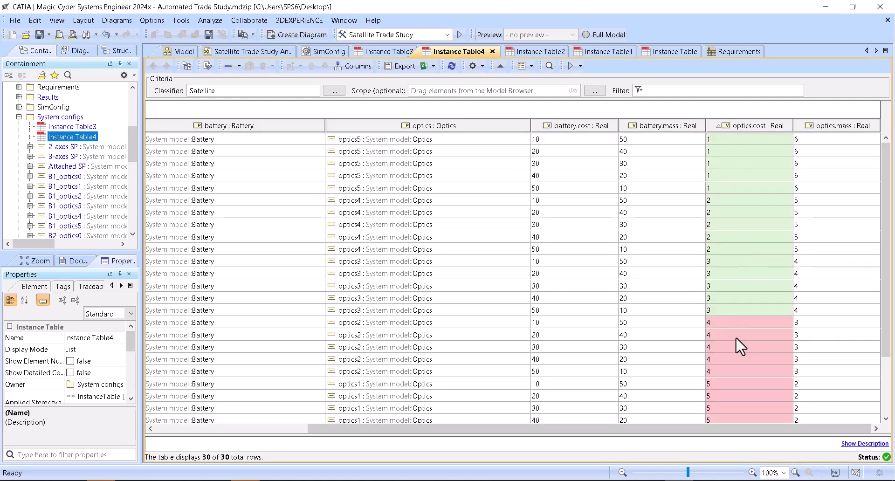
# Open the Organize Macros window and close it without adding a new macro
pyautogui.moveTo(736, 338)
pyautogui.click(181, 21)
pyautogui.moveTo(220, 158)
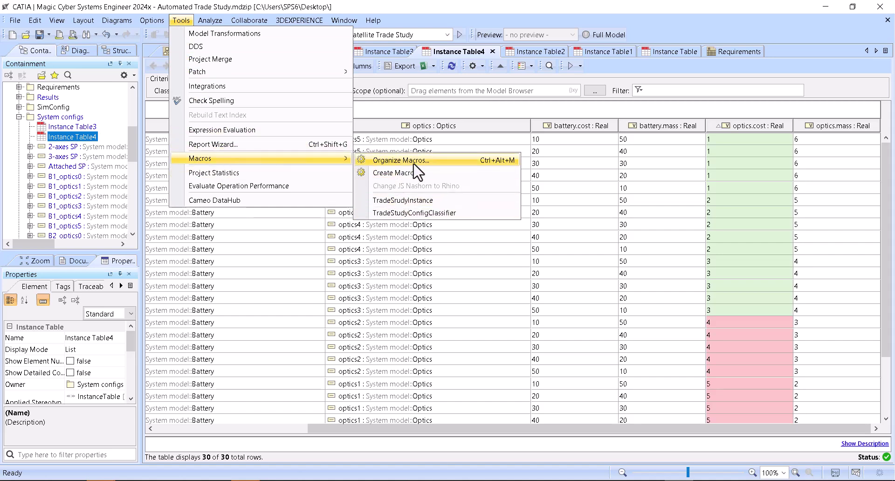
pyautogui.click(401, 160)
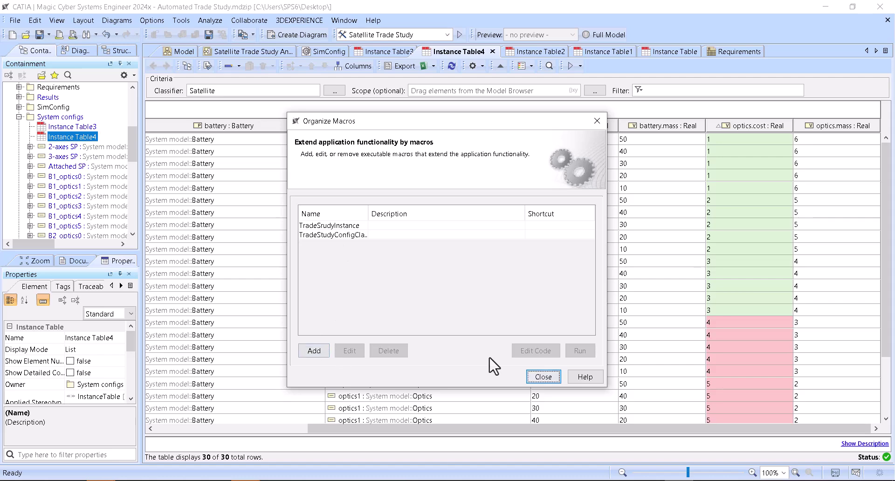
pyautogui.click(314, 352)
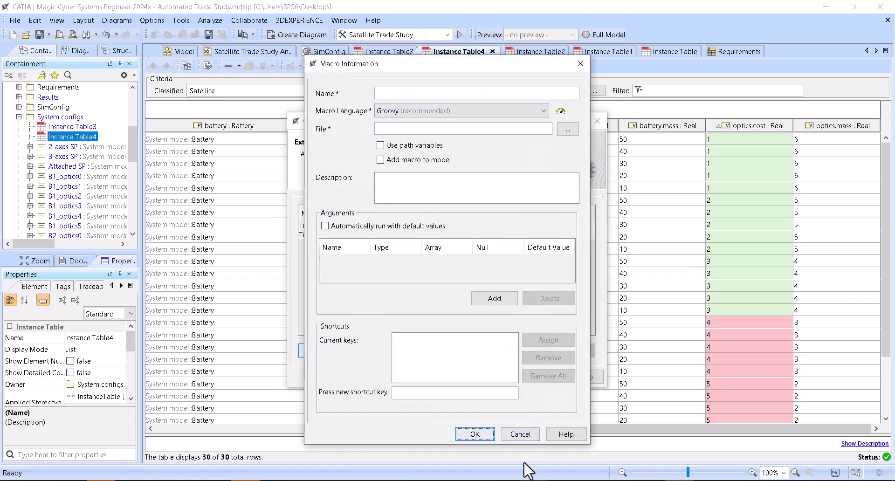
pyautogui.click(520, 434)
pyautogui.click(537, 377)
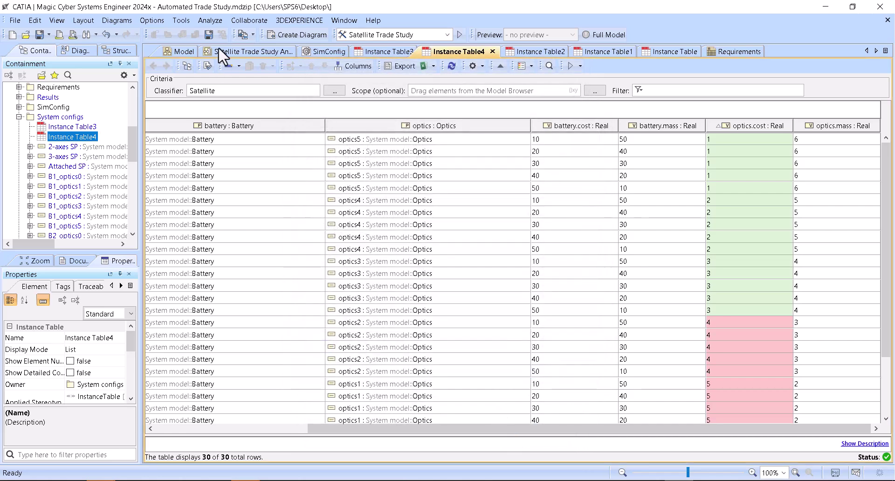
# Open the Satellite Trade Study Analysis internal block diagram
pyautogui.click(188, 21)
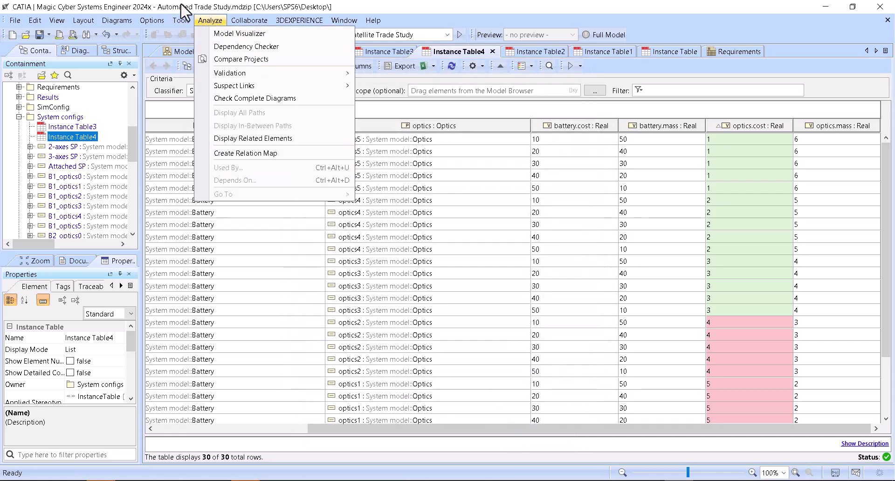
pyautogui.moveTo(341, 158)
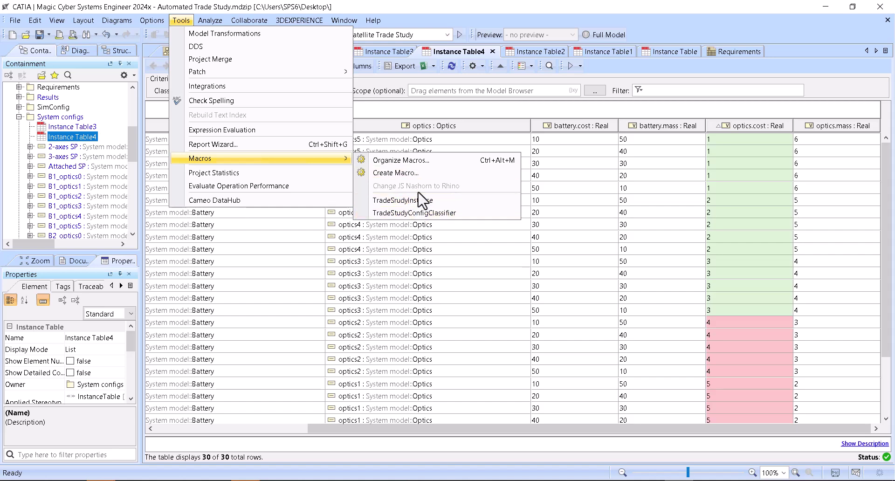
pyautogui.click(423, 7)
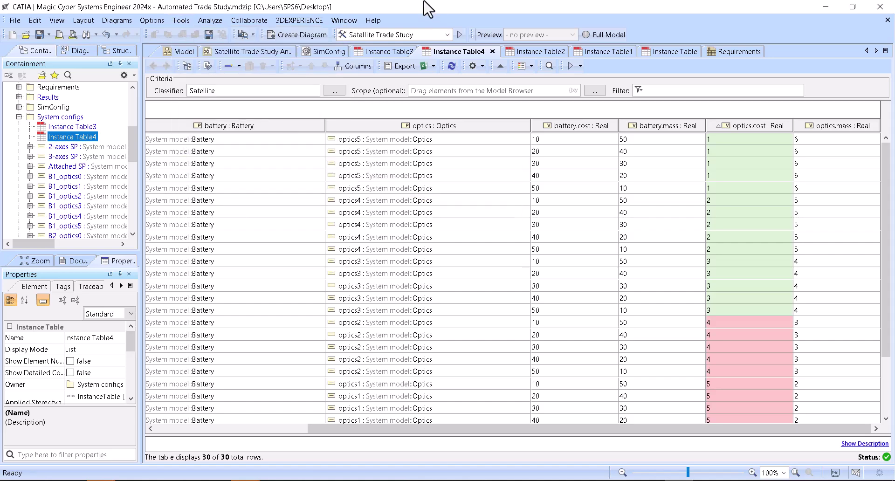
pyautogui.click(222, 52)
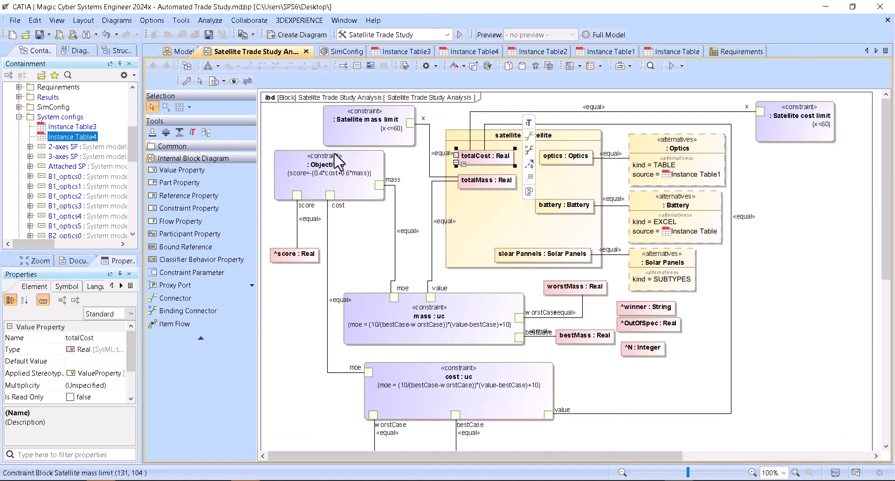
# Delete the old Satellite cost limit and mass limit constraint blocks from the Model block definition diagram
pyautogui.click(185, 51)
pyautogui.scroll(3, 712, 214)
pyautogui.click(685, 154)
pyautogui.press('Delete')
pyautogui.click(682, 224)
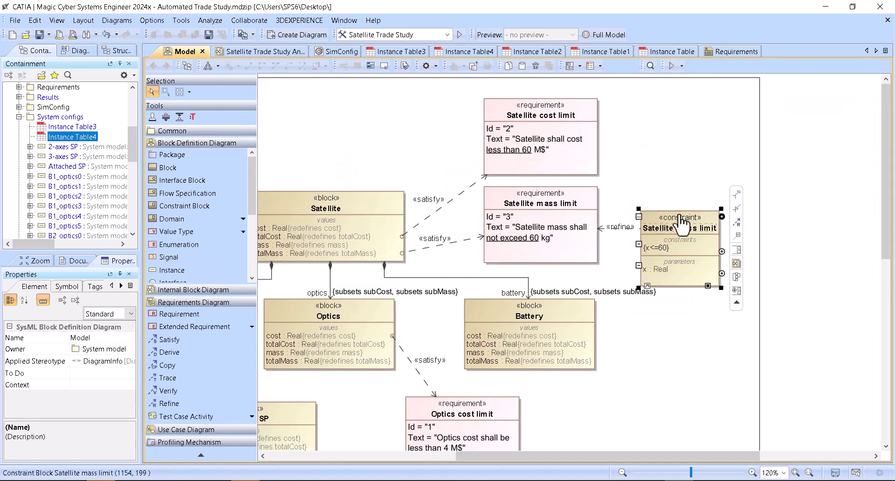
pyautogui.press('Delete')
# Extract new constraint blocks from the Satellite cost limit and Satellite mass limit requirements
pyautogui.click(586, 118)
pyautogui.rightClick(581, 109)
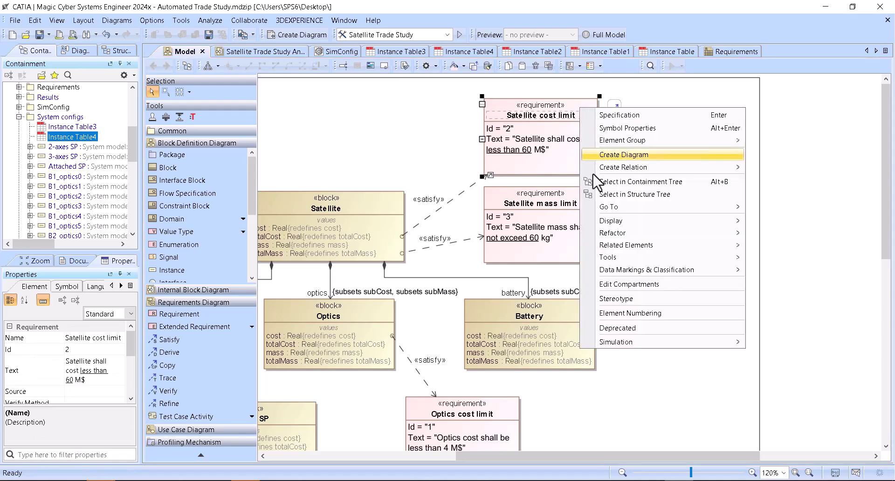
pyautogui.moveTo(616, 258)
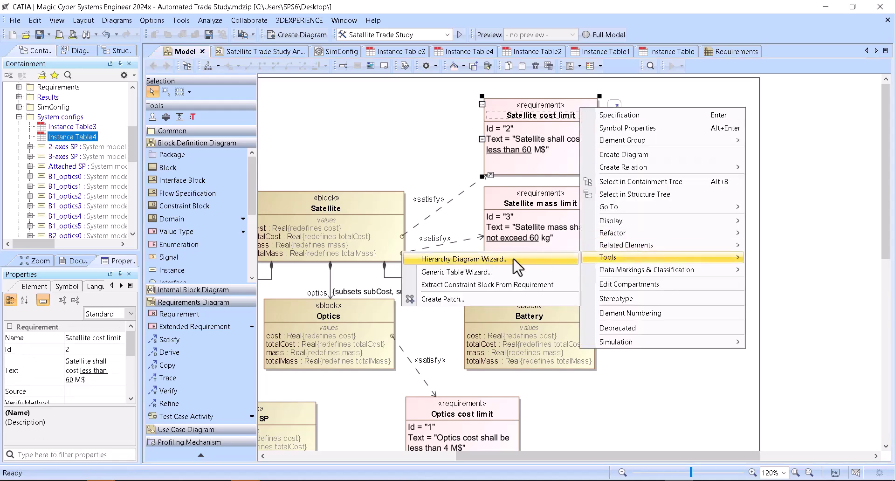
pyautogui.click(511, 286)
pyautogui.rightClick(524, 201)
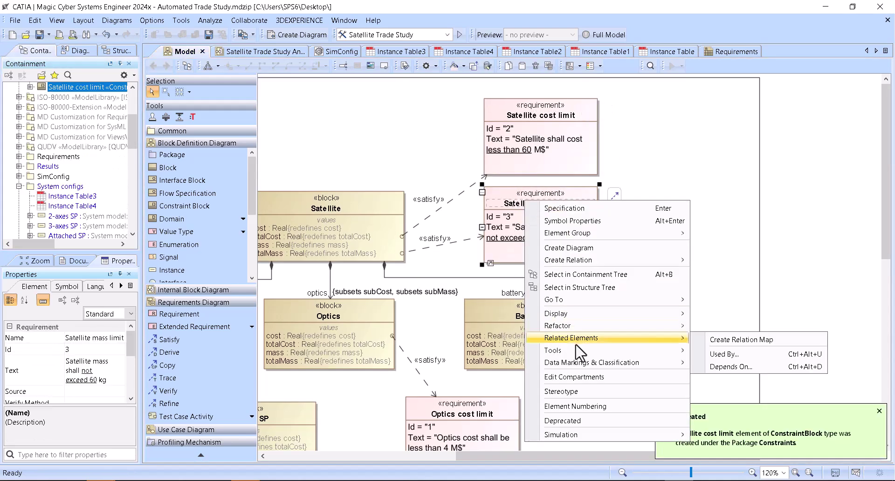
pyautogui.moveTo(564, 351)
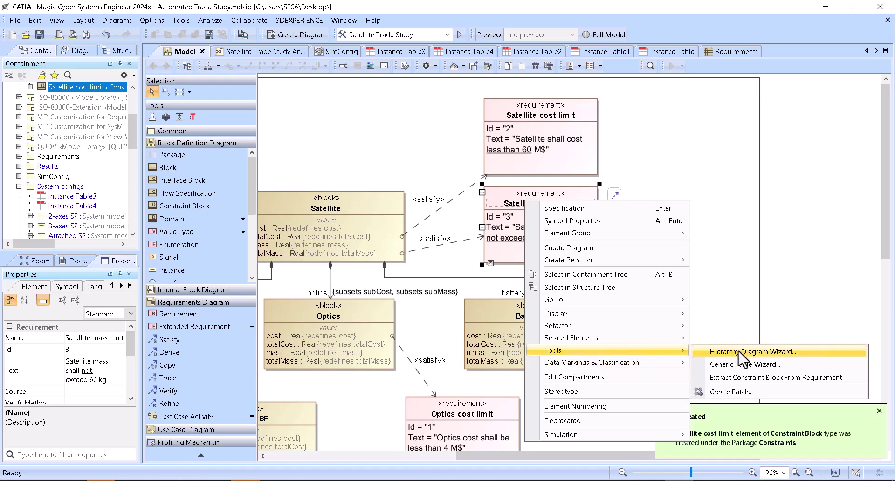
pyautogui.click(745, 378)
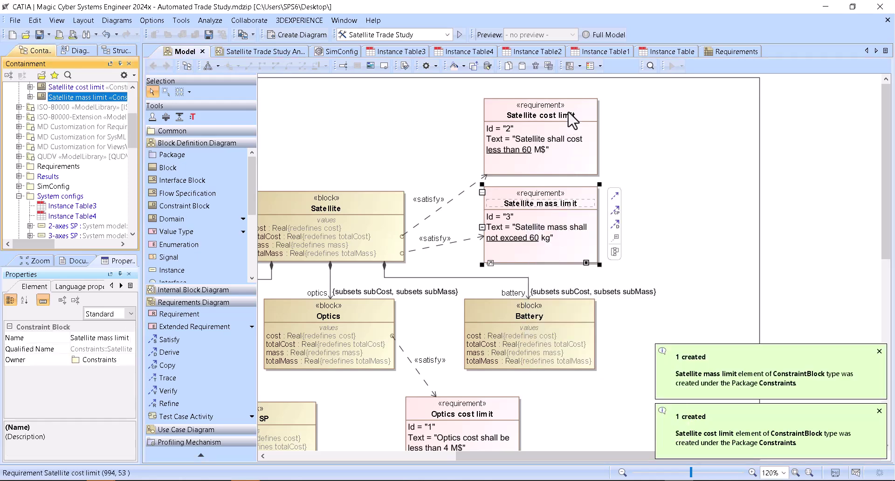
# Display the elements related to both requirements and shift the two constraint blocks rightward
pyautogui.click(573, 114)
pyautogui.keyDown('shift'); pyautogui.click(556, 213); pyautogui.keyUp('shift')
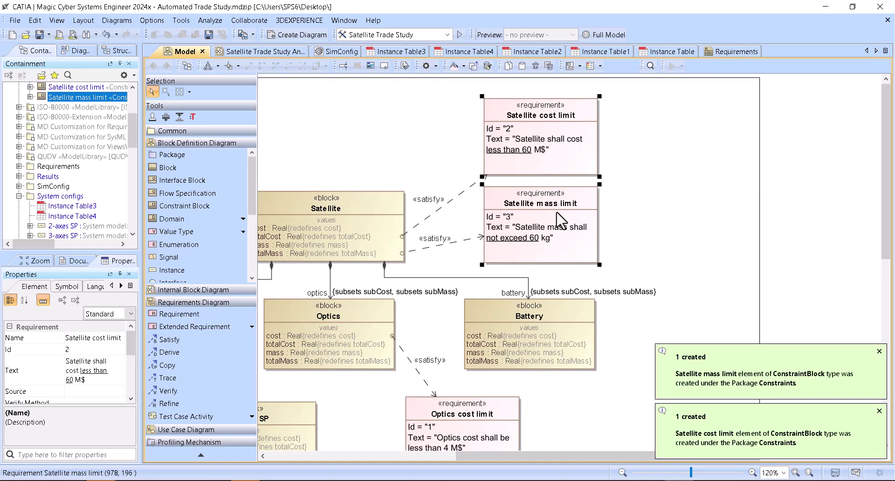
pyautogui.click(580, 66)
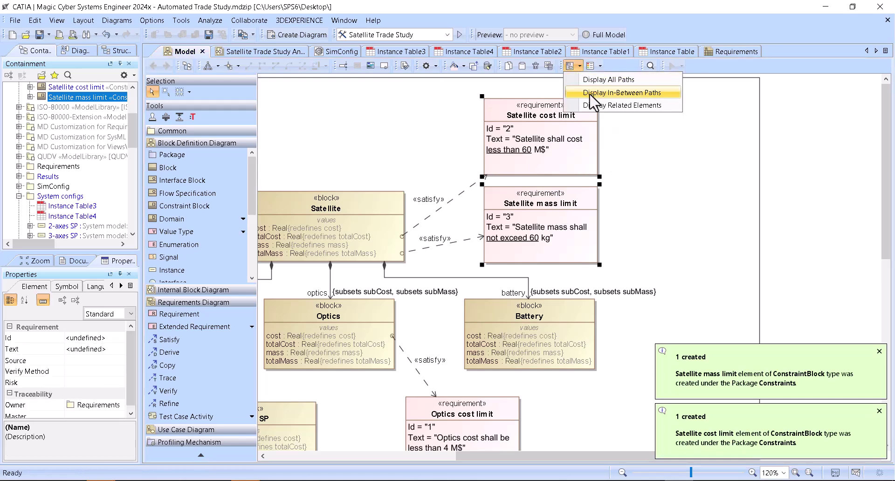
pyautogui.click(606, 105)
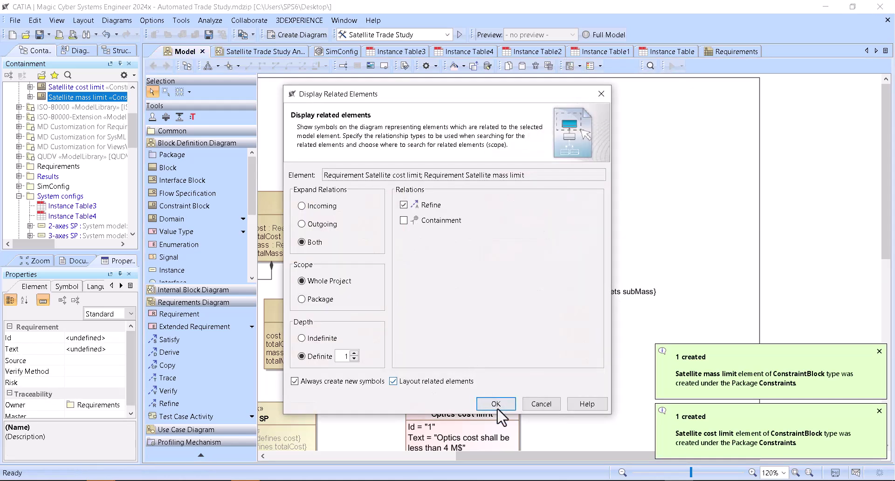
pyautogui.click(496, 406)
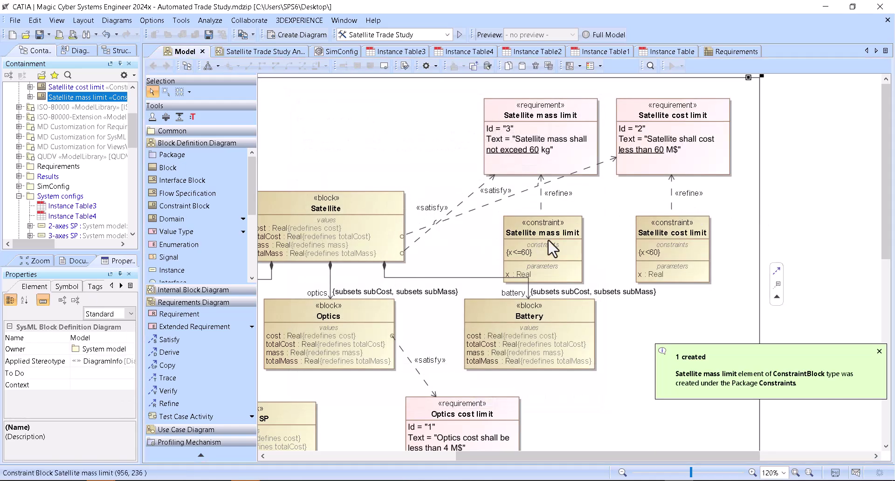
pyautogui.moveTo(566, 238); pyautogui.dragTo(599, 236)
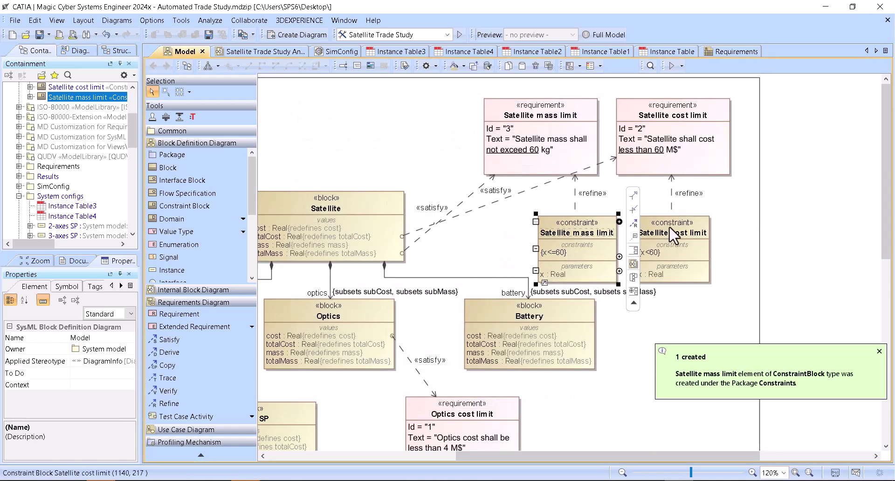
pyautogui.moveTo(674, 236); pyautogui.dragTo(694, 236)
pyautogui.click(419, 246)
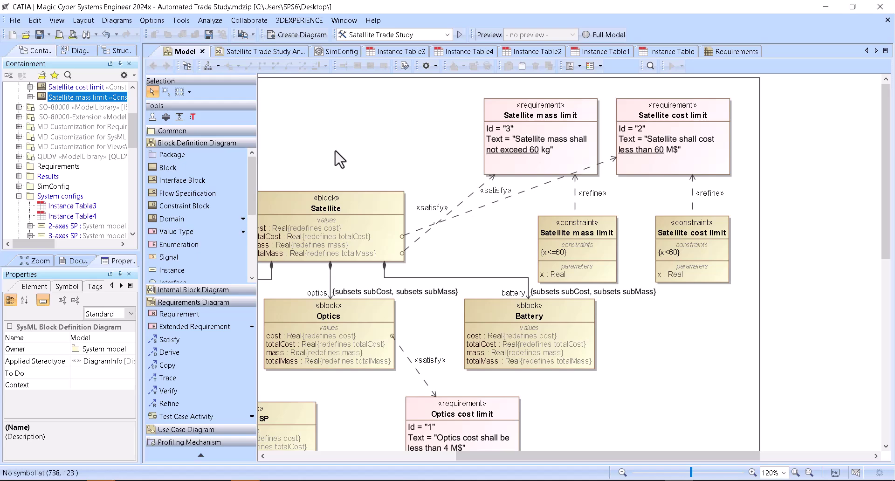
# Place both limit constraint blocks from the model tree into the Satellite Trade Study Analysis IBD
pyautogui.click(258, 50)
pyautogui.click(345, 133)
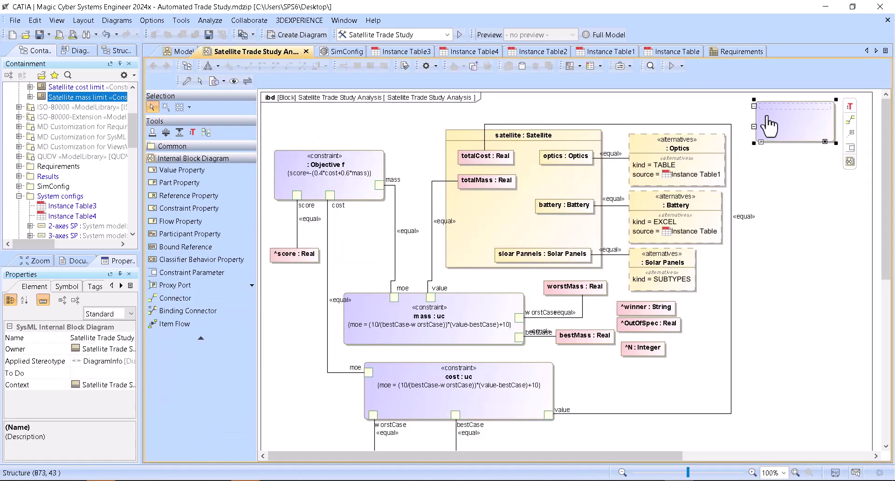
pyautogui.click(199, 53)
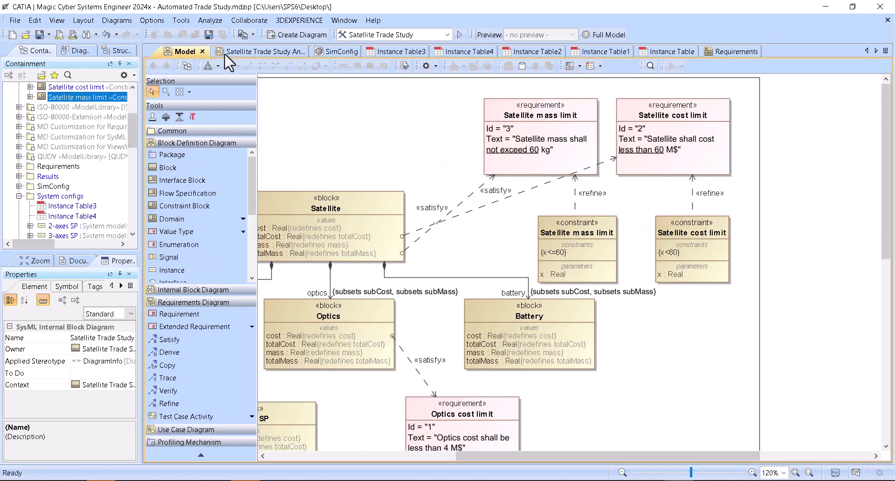
pyautogui.keyDown('shift'); pyautogui.click(685, 233); pyautogui.keyUp('shift')
pyautogui.rightClick(685, 233)
pyautogui.click(717, 278)
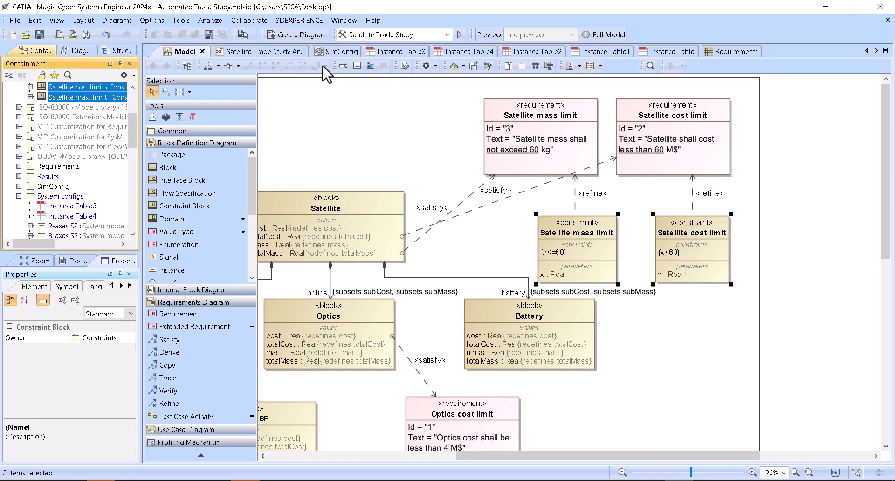
pyautogui.click(257, 55)
pyautogui.scroll(2, 95, 133)
pyautogui.moveTo(78, 138); pyautogui.dragTo(359, 111)
# Show the x parameter on both constraints, moving the cost limit constraint to the top right
pyautogui.click(441, 163)
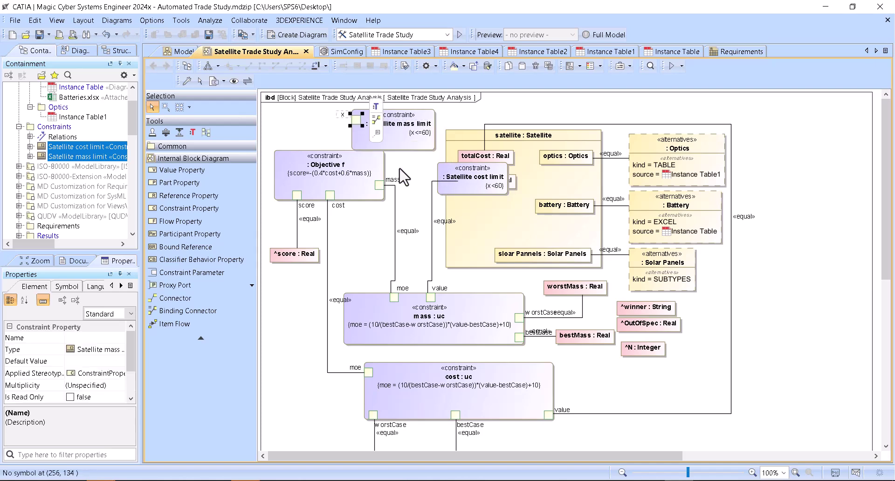
pyautogui.click(410, 186)
pyautogui.moveTo(472, 177); pyautogui.dragTo(800, 128)
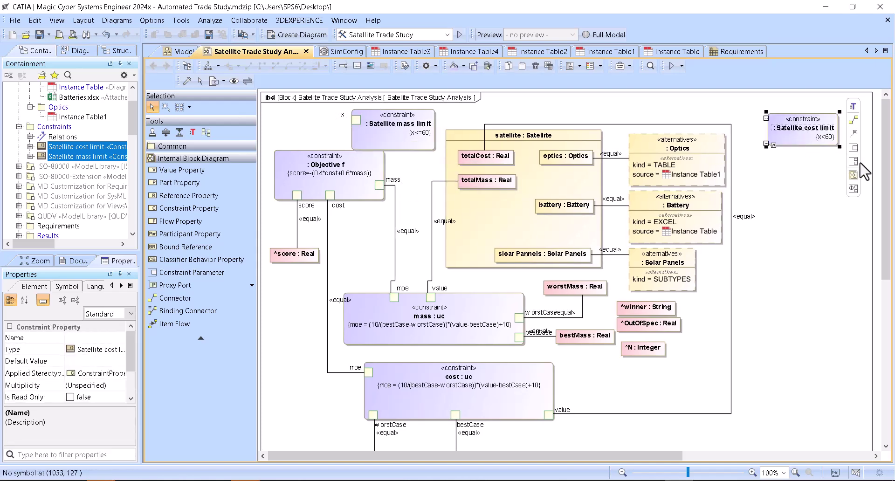
pyautogui.click(853, 161)
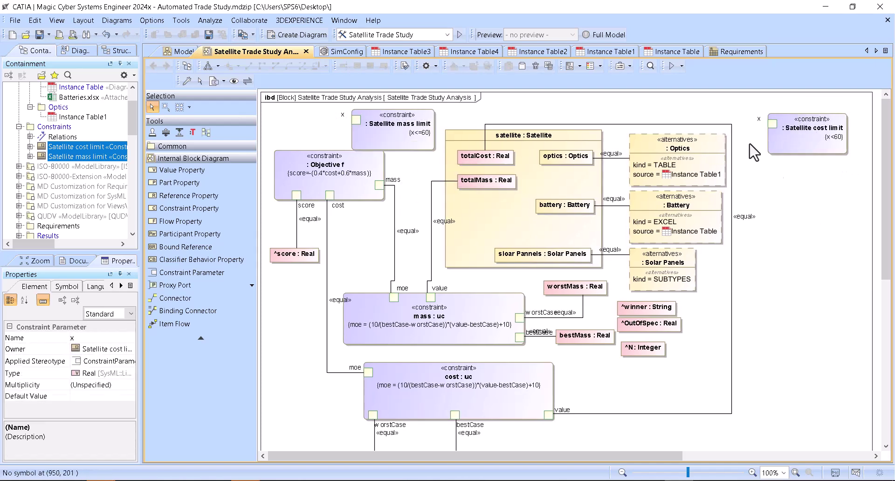
# Bind the cost limit's x to totalCost and the mass limit's x to totalMass
pyautogui.click(772, 124)
pyautogui.click(792, 127)
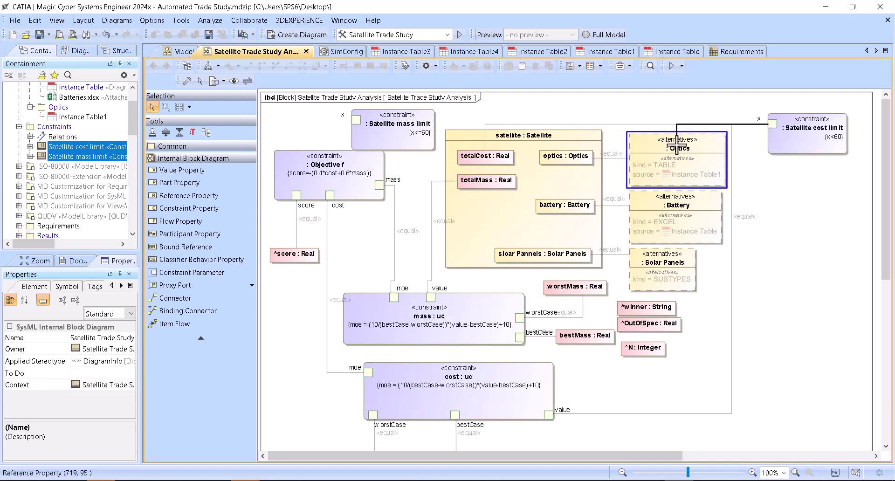
pyautogui.click(474, 160)
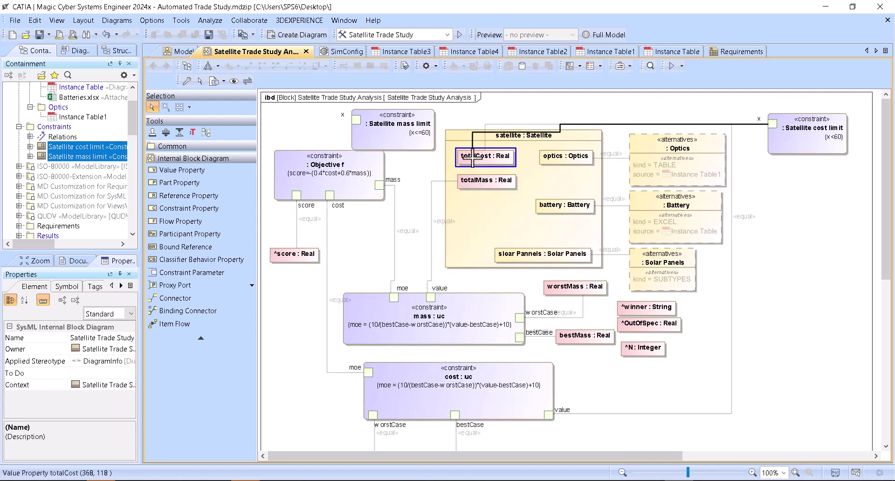
pyautogui.click(356, 119)
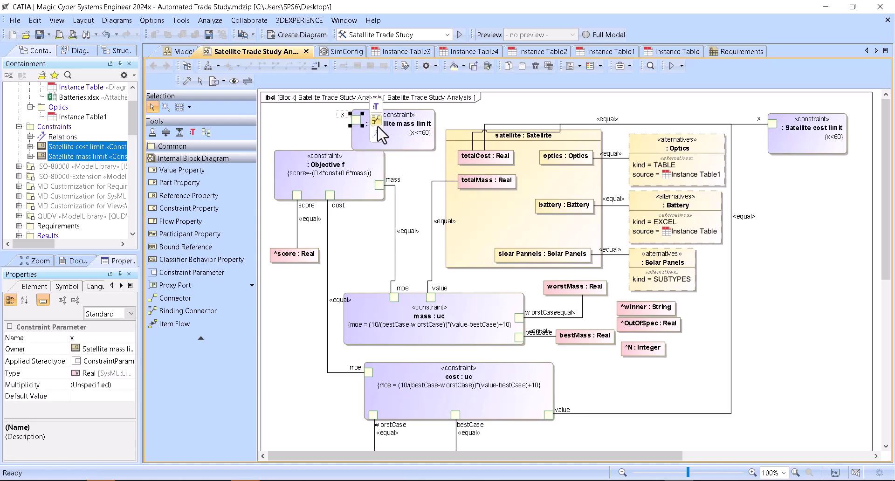
pyautogui.click(476, 179)
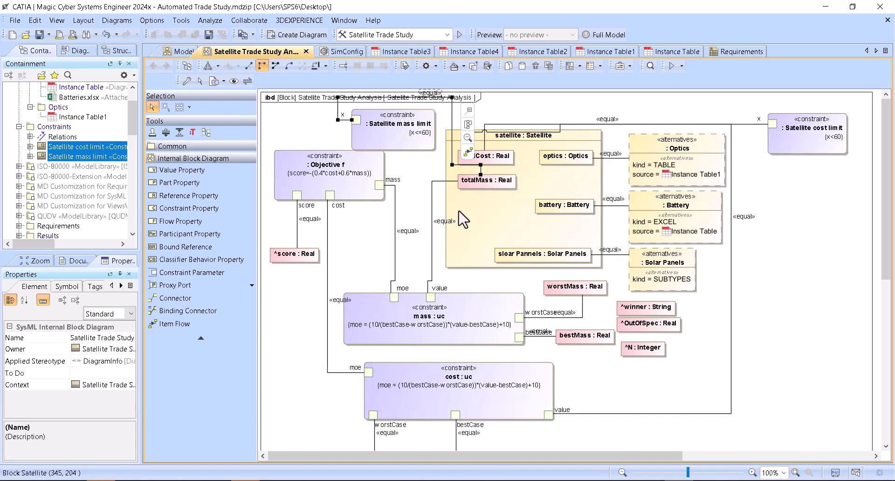
pyautogui.press('Escape')
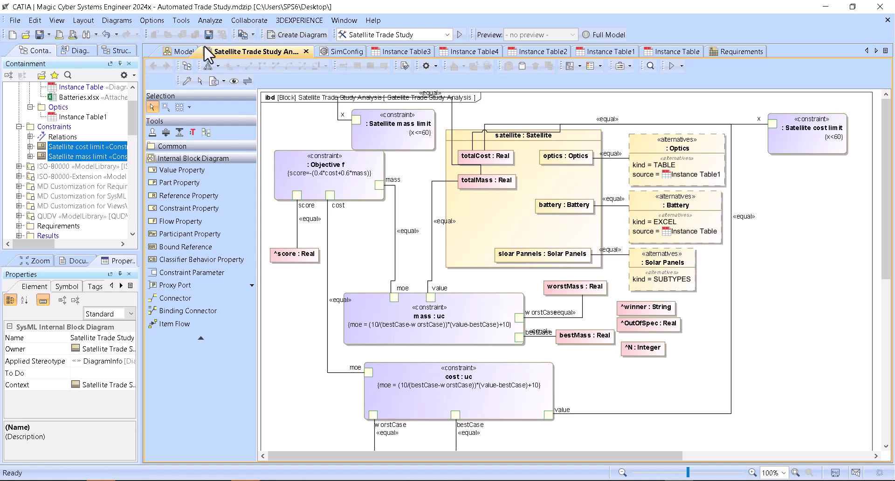
# Add Satellite mass limit and Satellite cost limit to the variants CSV export's values
pyautogui.click(342, 52)
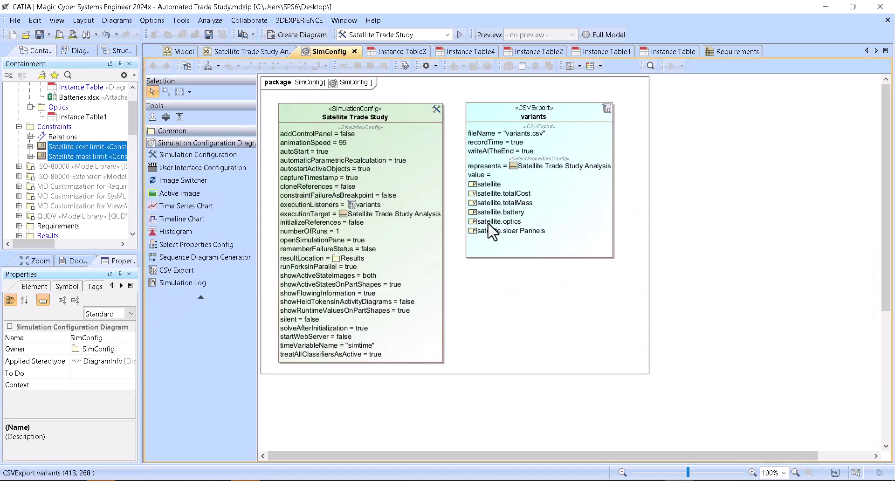
pyautogui.doubleClick(489, 125)
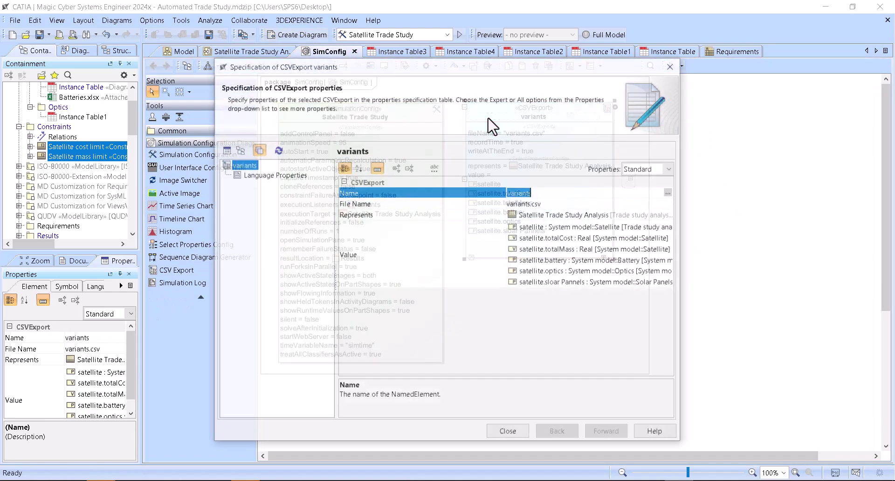
pyautogui.click(619, 227)
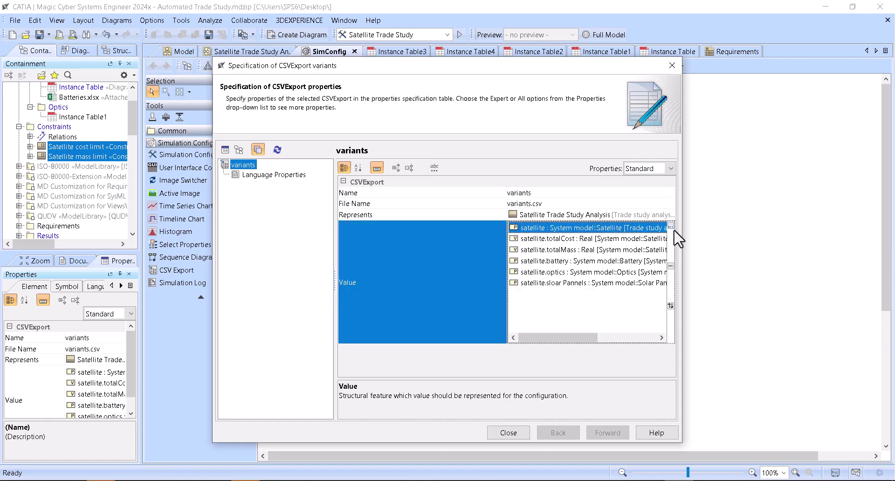
pyautogui.click(670, 226)
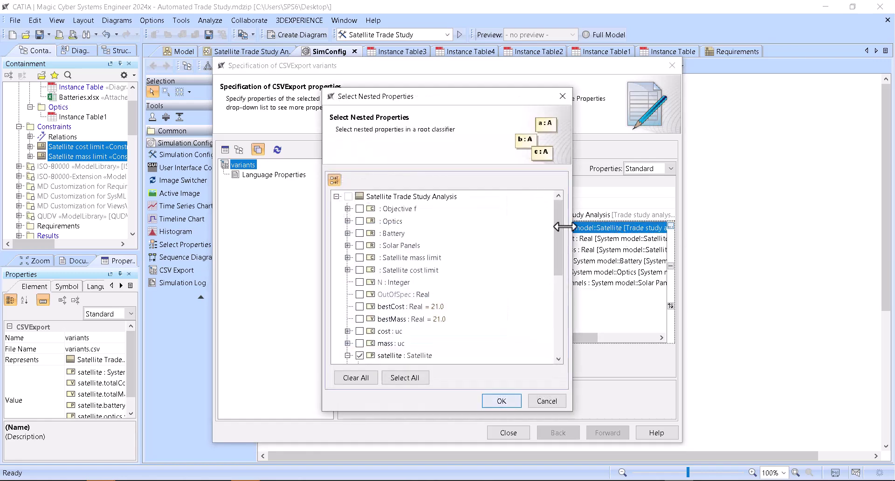
pyautogui.click(359, 258)
pyautogui.click(359, 270)
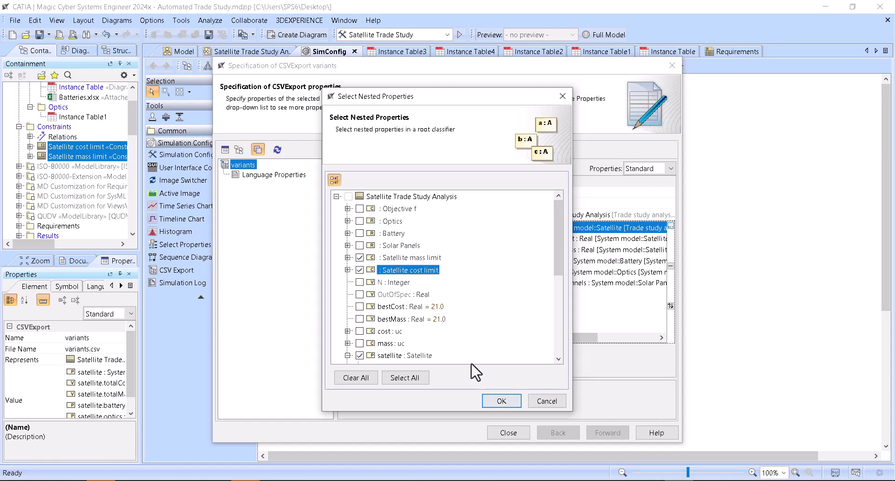
pyautogui.click(501, 401)
pyautogui.click(508, 432)
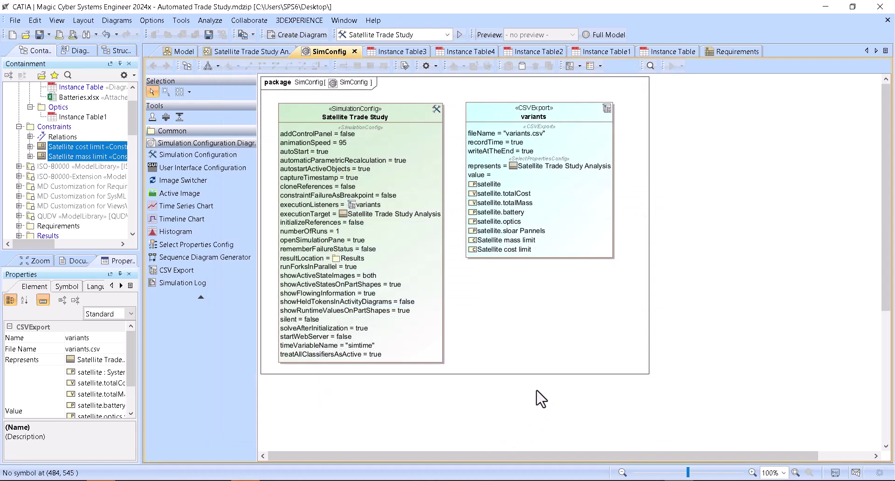
# Nudge the variants export block slightly on the SimConfig diagram and save the project
pyautogui.click(533, 198)
pyautogui.moveTo(540, 134)
pyautogui.mouseDown()
pyautogui.moveTo(410, 140)
pyautogui.moveTo(548, 134)
pyautogui.mouseUp()
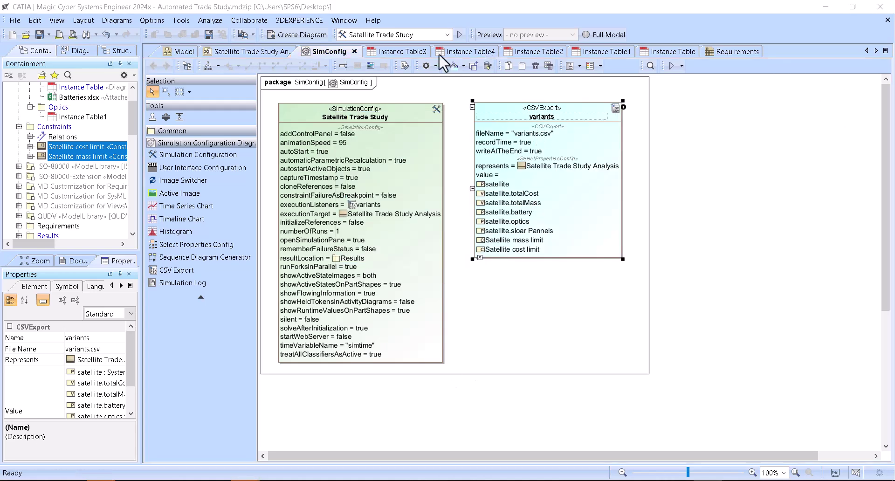
pyautogui.click(40, 34)
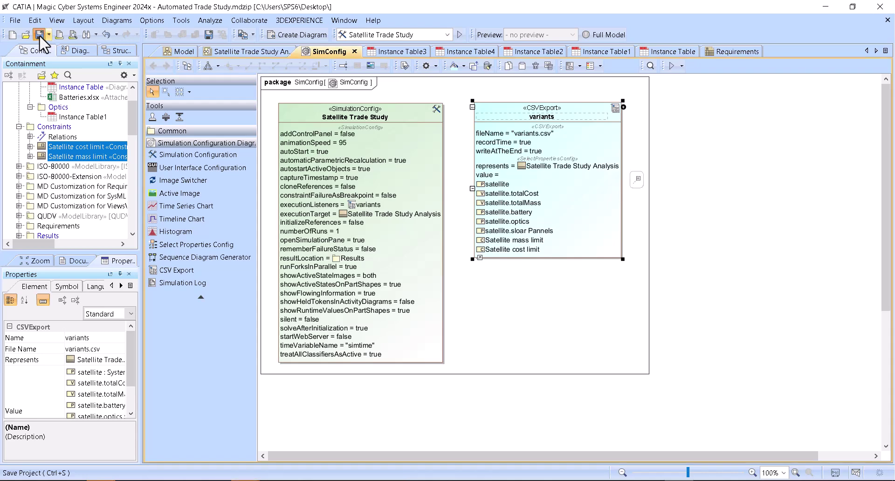